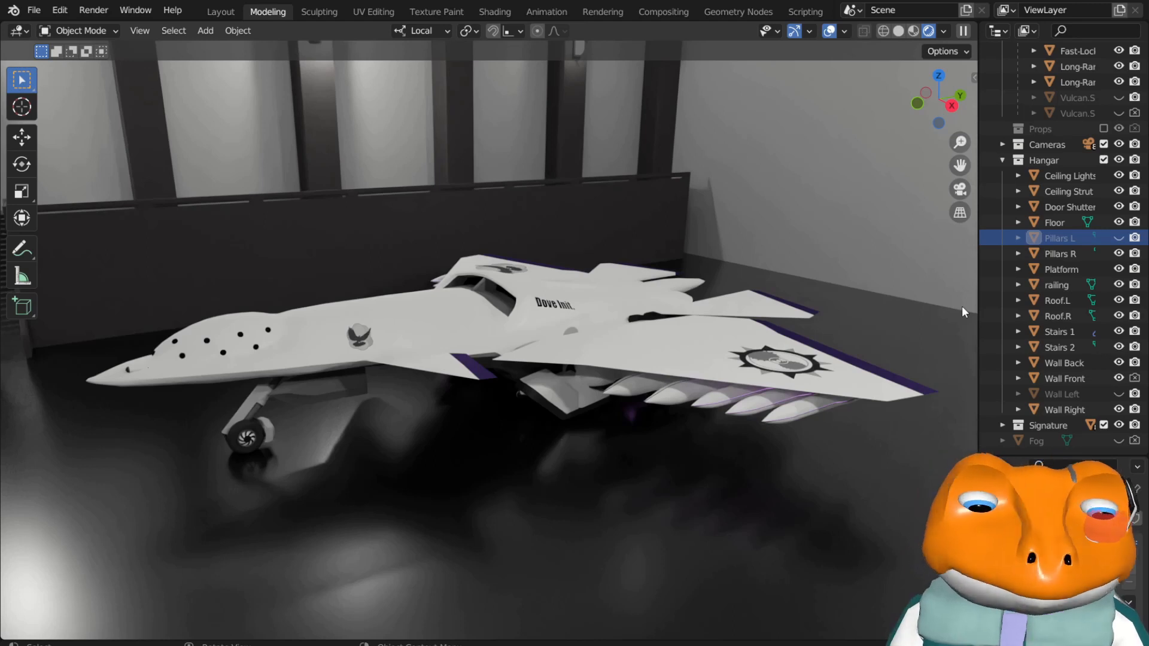
Select the Falx armature in the Falx collection and switch it to Pose Mode.
mouse_move(598, 304)
middle_down()
mouse_move(662, 299)
mouse_move(586, 290)
mouse_move(666, 295)
mouse_move(394, 292)
mouse_move(425, 317)
mouse_move(584, 299)
middle_up()
middle_drag(700, 314, 660, 376)
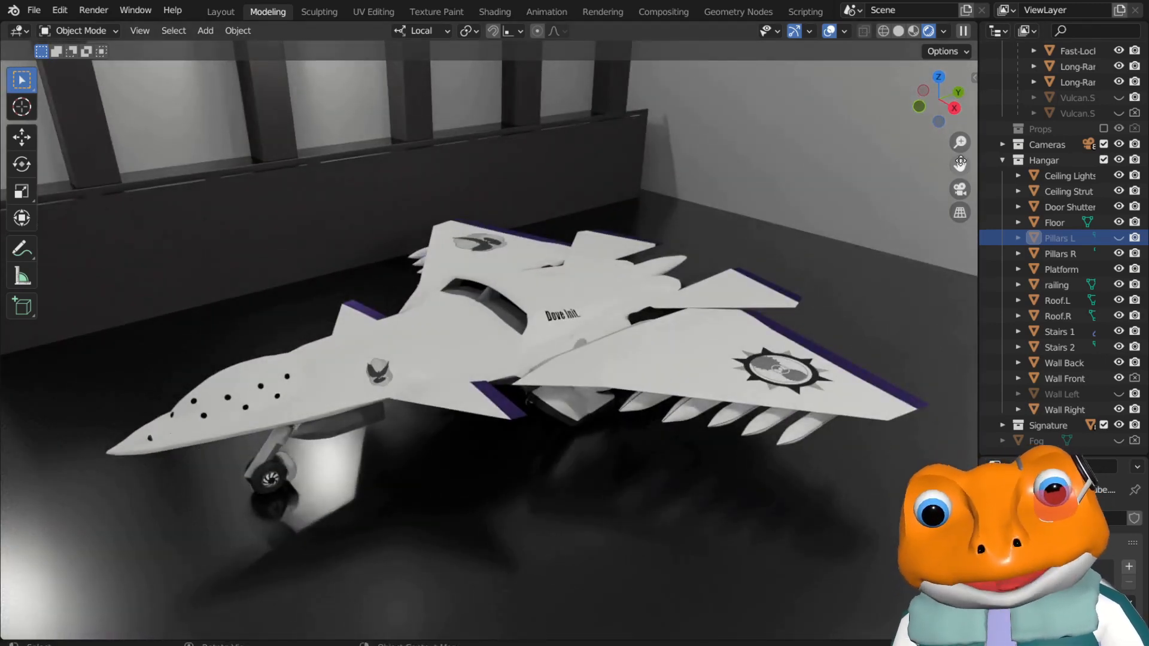
drag(960, 165, 961, 163)
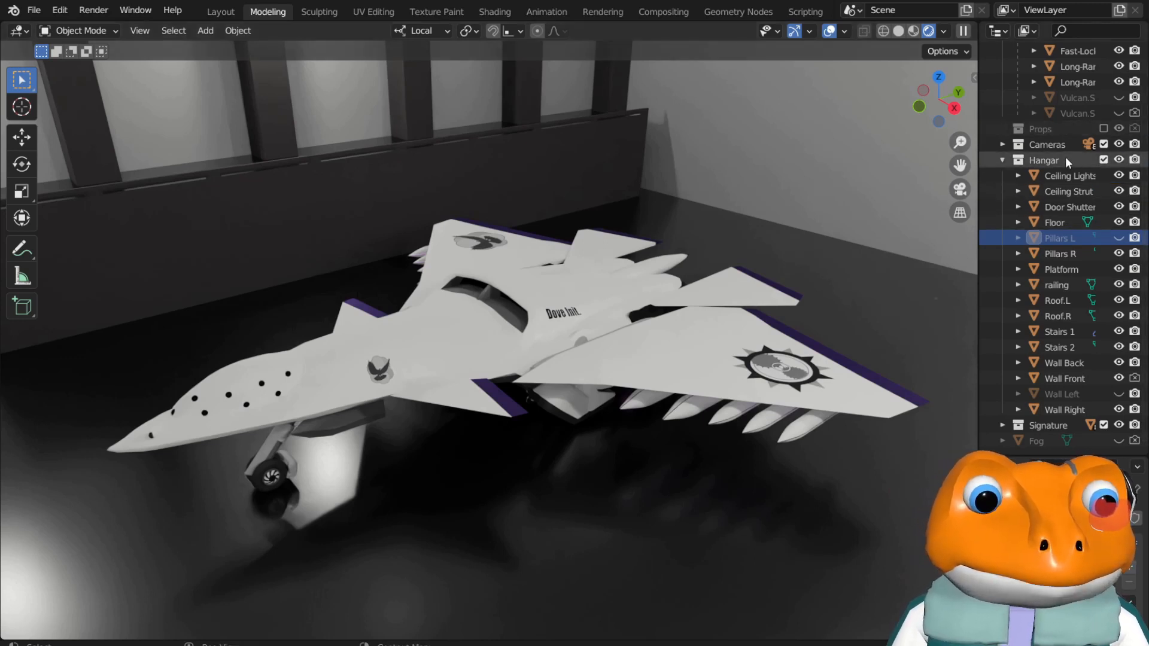
scroll(1065, 156, up, 3)
scroll(1065, 156, up, 2)
click(1052, 82)
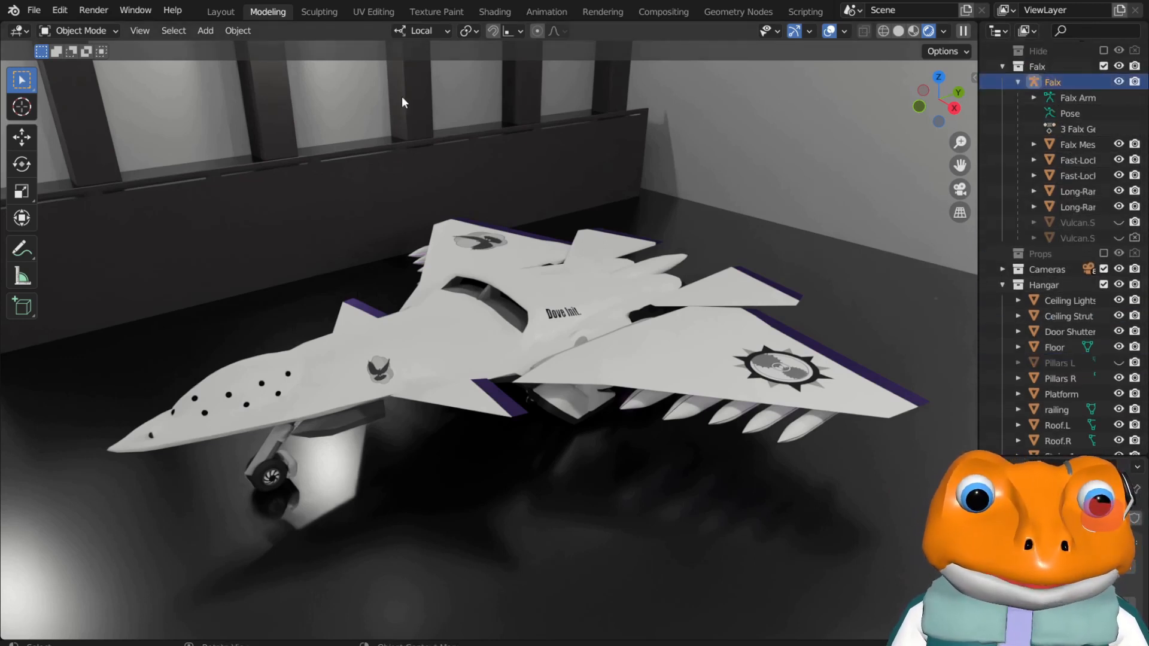
click(77, 30)
click(83, 80)
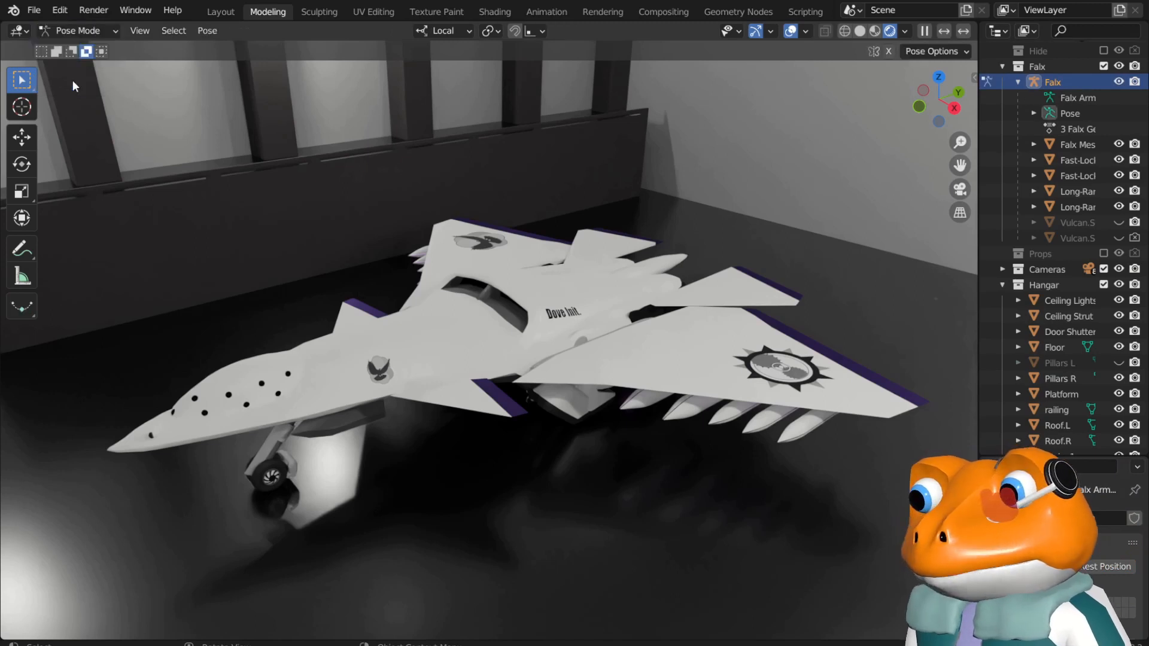
Show the saved pose library and apply the "Falx Sunset with Gun" pose to the Falx armature.
click(1067, 94)
key(n)
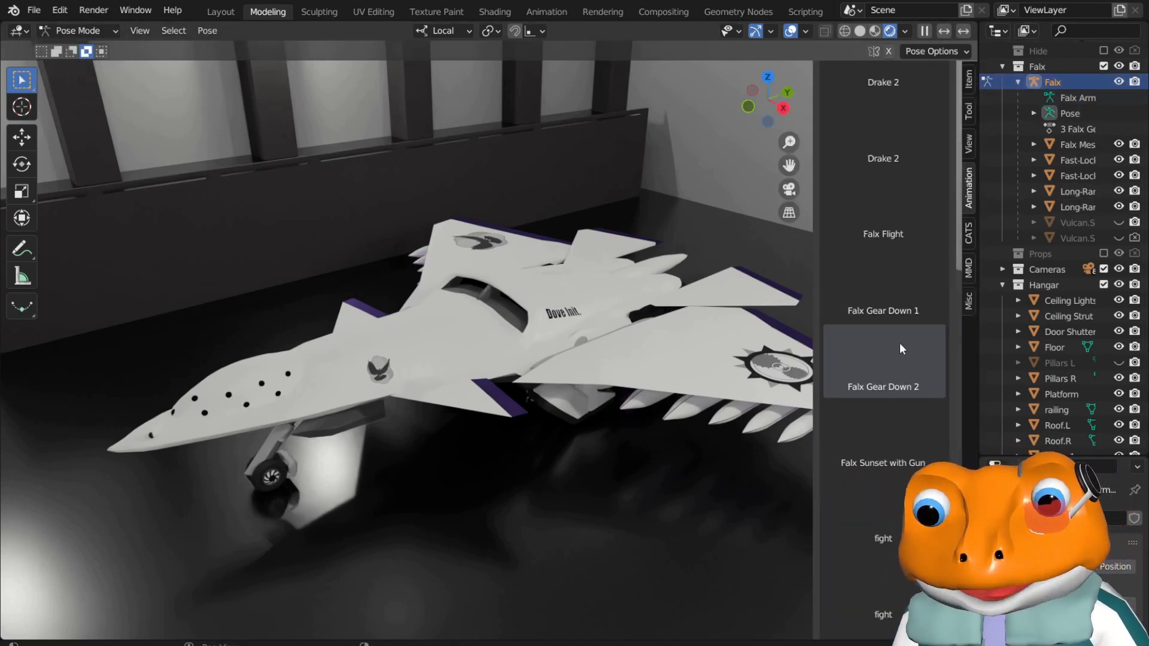
scroll(918, 372, down, 2)
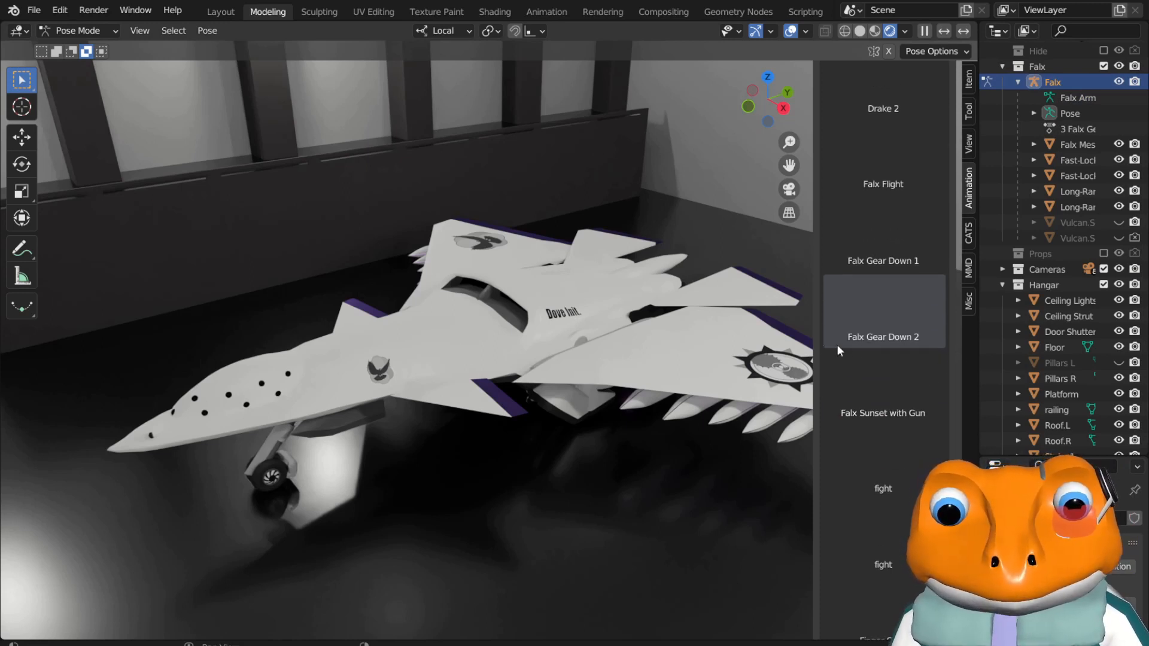
key(n)
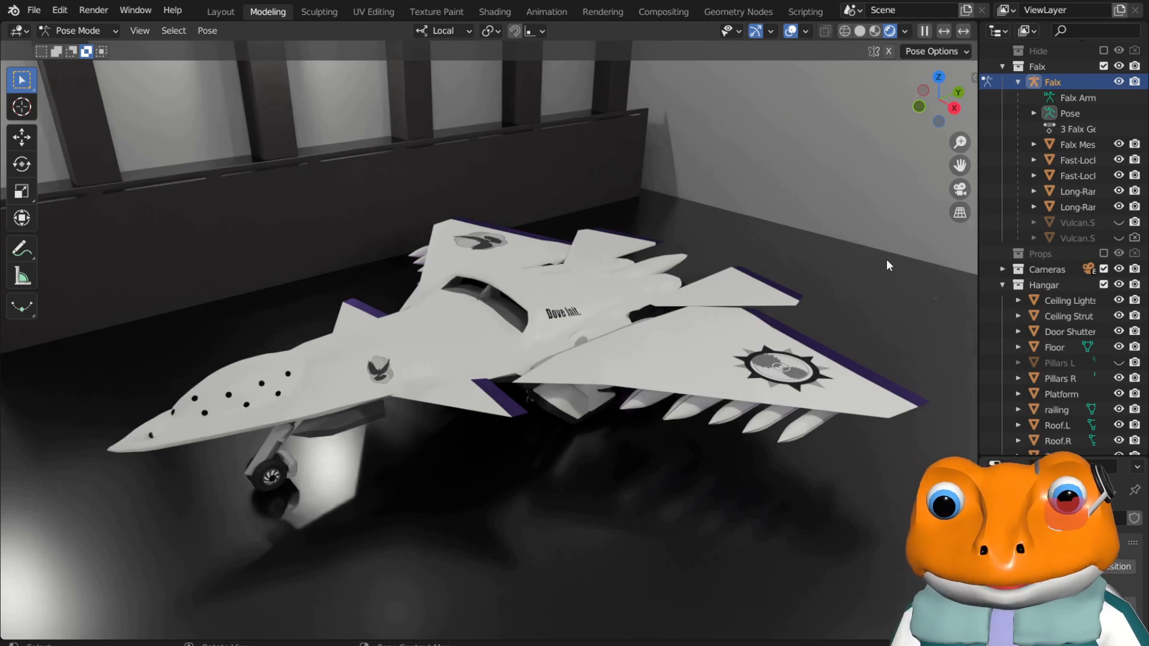
key(n)
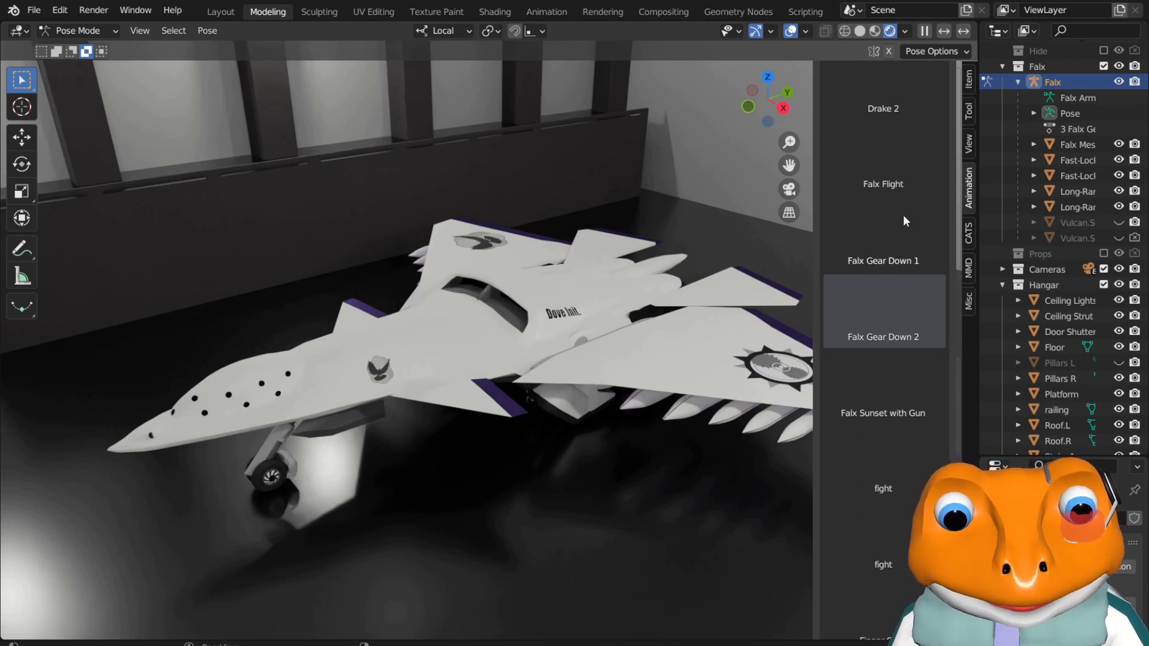
scroll(890, 281, down, 1)
click(890, 391)
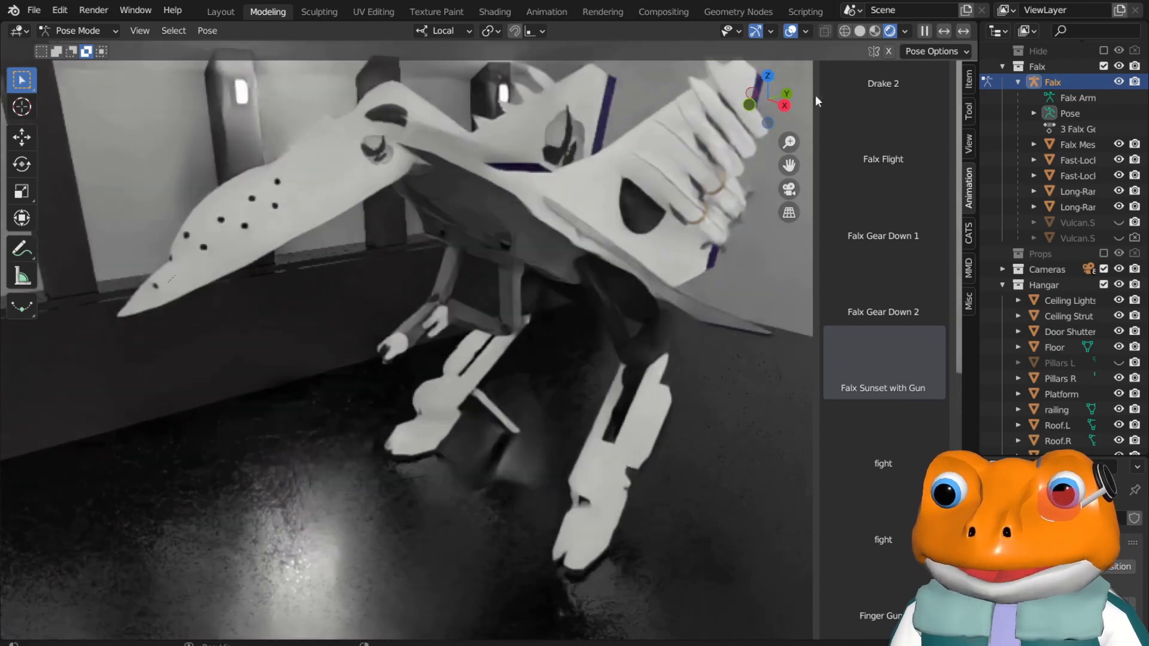
Change the viewport shading to Material Preview and exclude the Hangar collection from the view layer.
click(875, 31)
scroll(738, 194, down, 2)
mouse_move(738, 193)
middle_down()
mouse_move(691, 218)
mouse_move(702, 220)
middle_up()
scroll(738, 193, down, 2)
scroll(702, 220, up, 4)
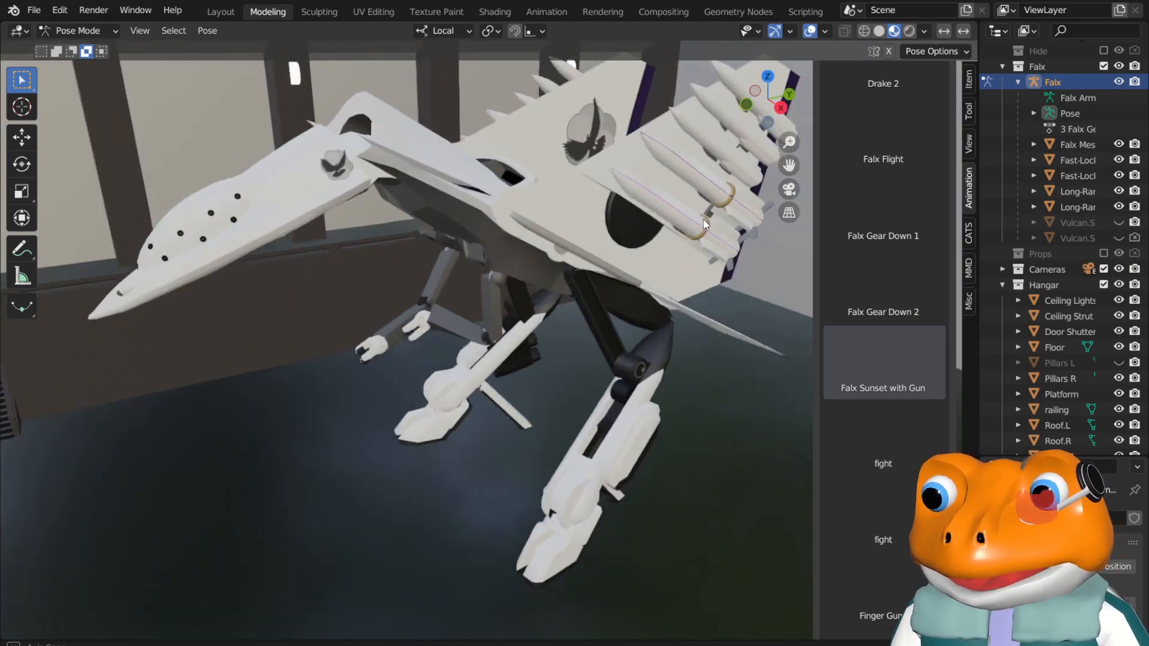
scroll(702, 220, down, 1)
click(1104, 285)
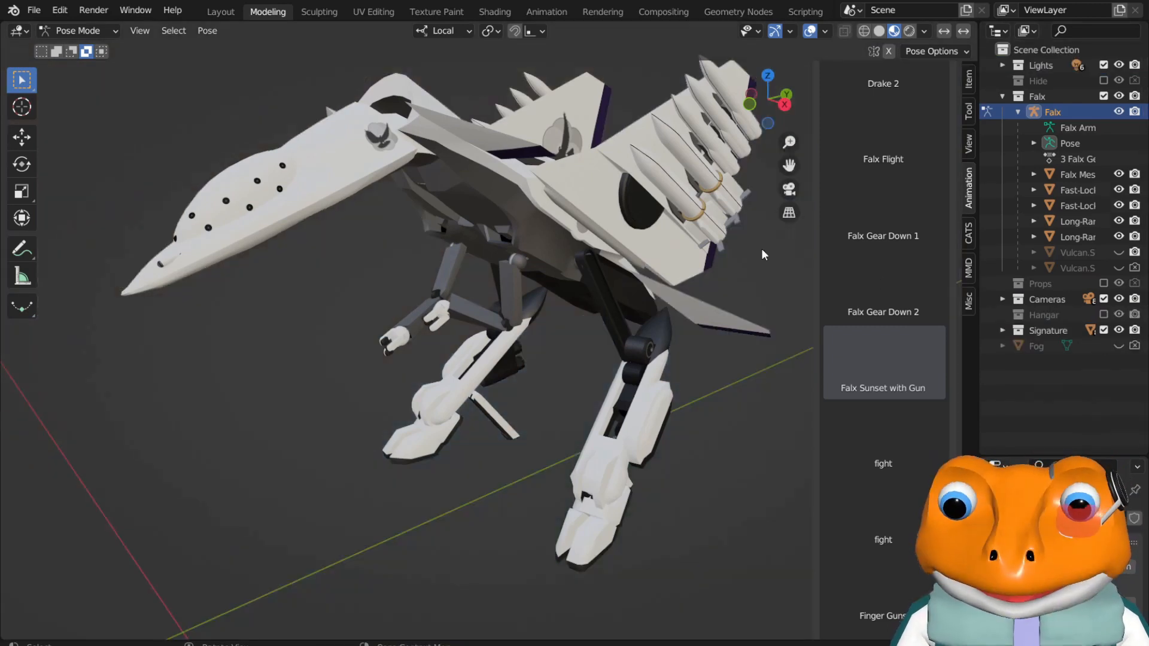
Unhide the lower Vulcan gun object in the Falx collection.
middle_drag(634, 251, 575, 251)
scroll(629, 272, down, 2)
click(1112, 255)
click(1111, 255)
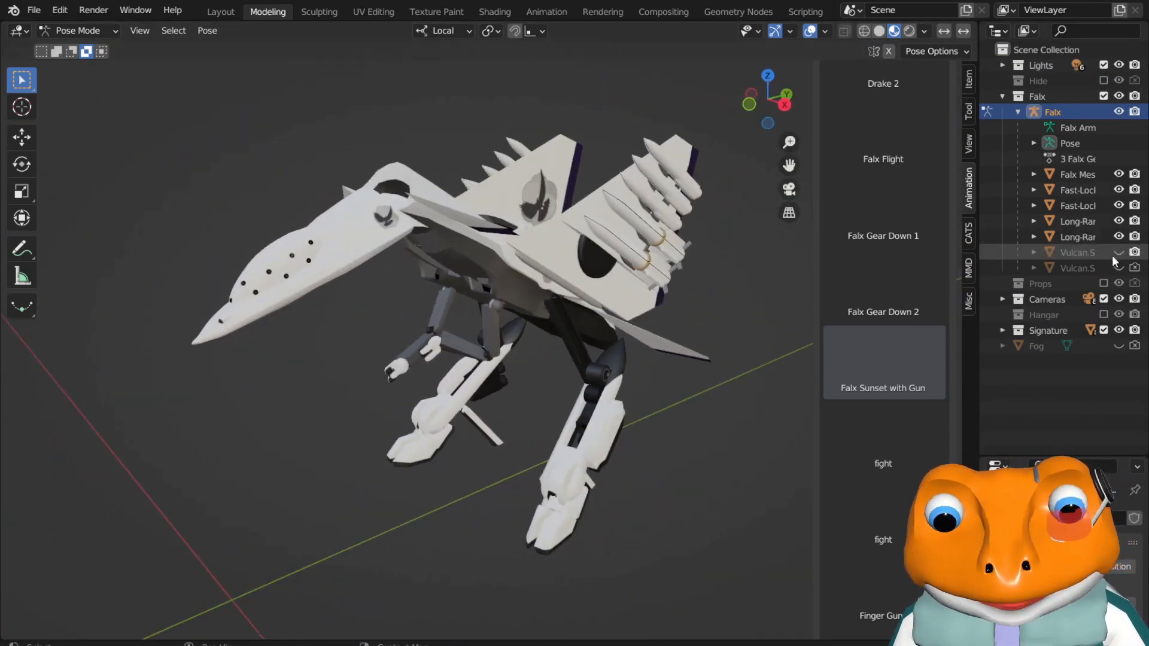
click(1115, 264)
Examine the robot's arms and hands holding the gun, up close and from several angles.
middle_drag(512, 300, 350, 276)
middle_drag(490, 230, 518, 165)
middle_drag(455, 250, 553, 391)
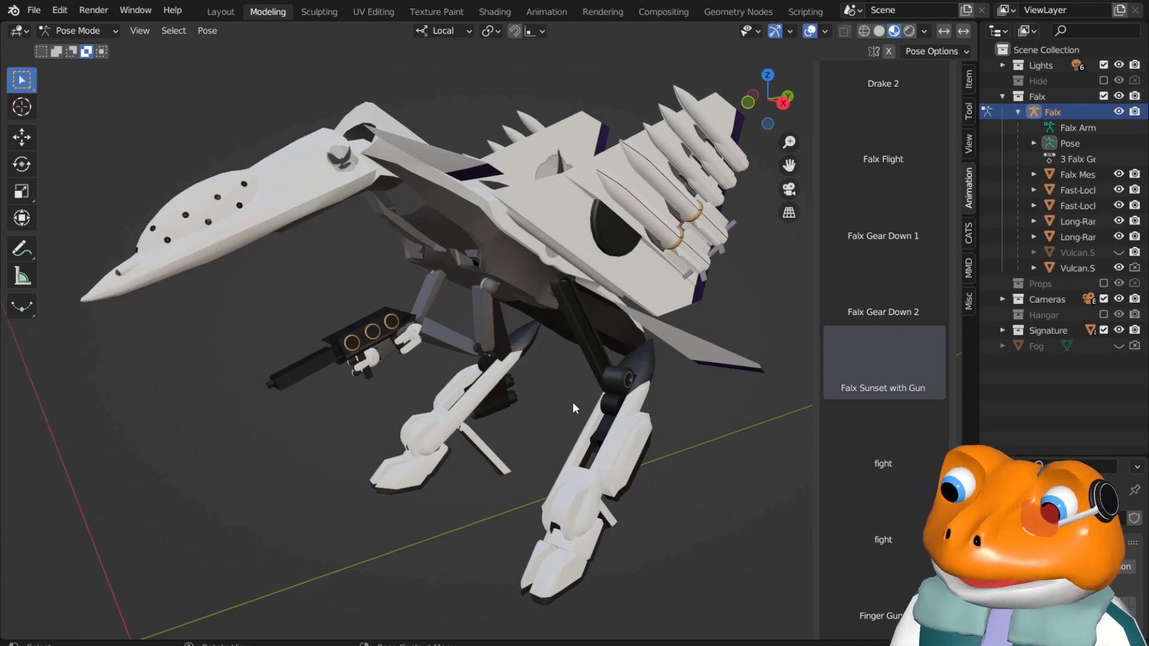
scroll(416, 344, up, 3)
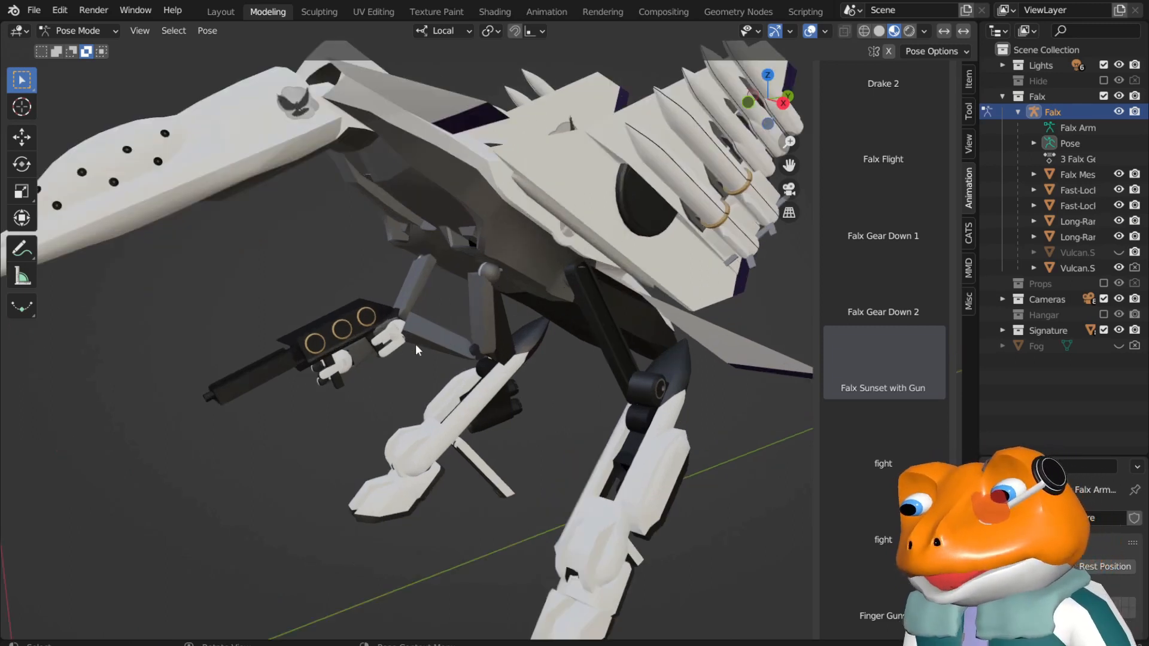
scroll(322, 347, up, 2)
scroll(335, 341, up, 2)
scroll(359, 333, up, 1)
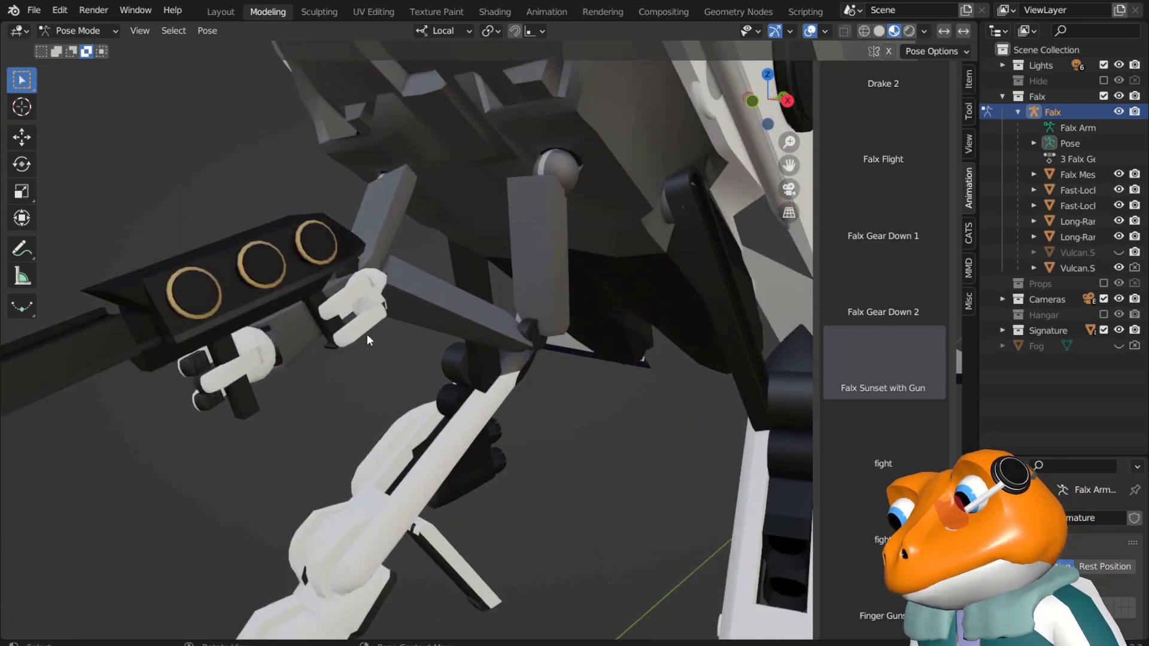
scroll(461, 289, down, 5)
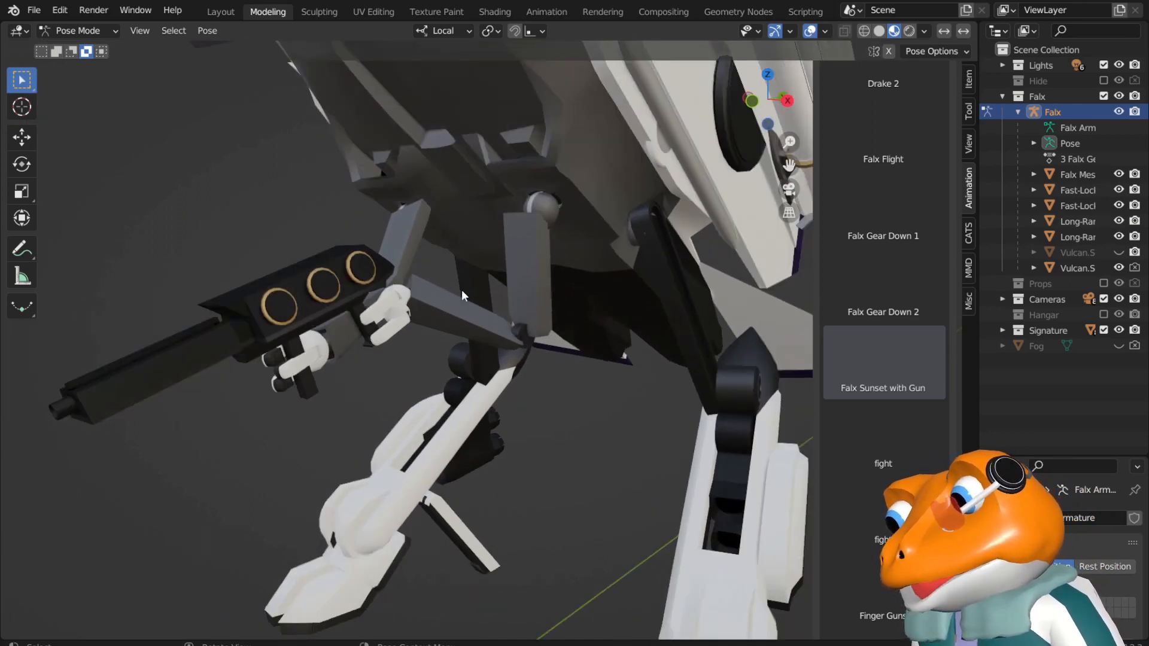
middle_drag(441, 302, 421, 257)
scroll(391, 262, up, 1)
scroll(400, 291, up, 2)
scroll(399, 288, down, 2)
scroll(400, 293, down, 3)
middle_drag(440, 308, 494, 336)
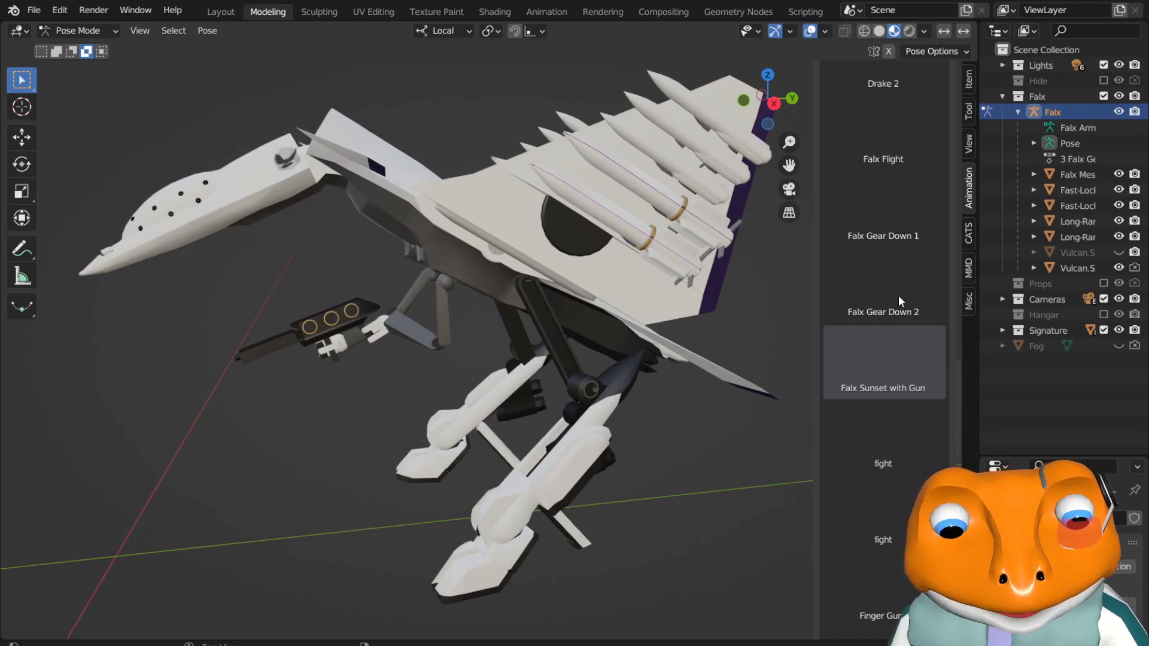
Apply the "Falx Gear Down 2" pose to the armature and hide the visible Vulcan gun.
click(891, 239)
click(884, 303)
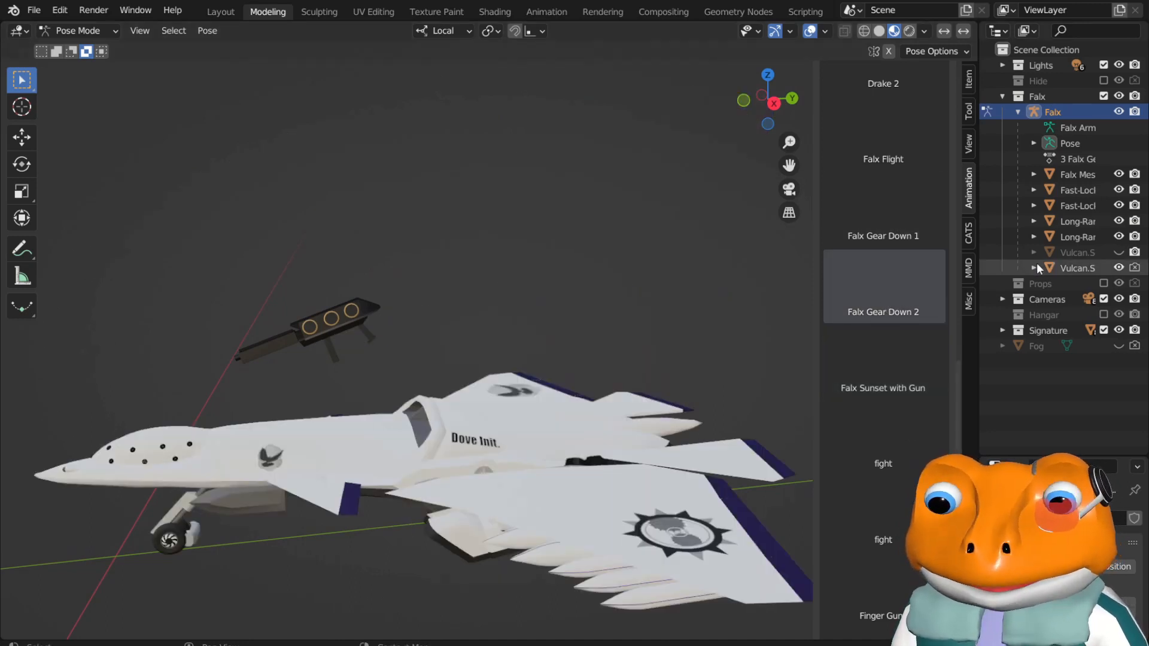
click(1119, 268)
Examine the jet form with its landing gear down from above, from behind and from the front side.
middle_drag(533, 334, 367, 418)
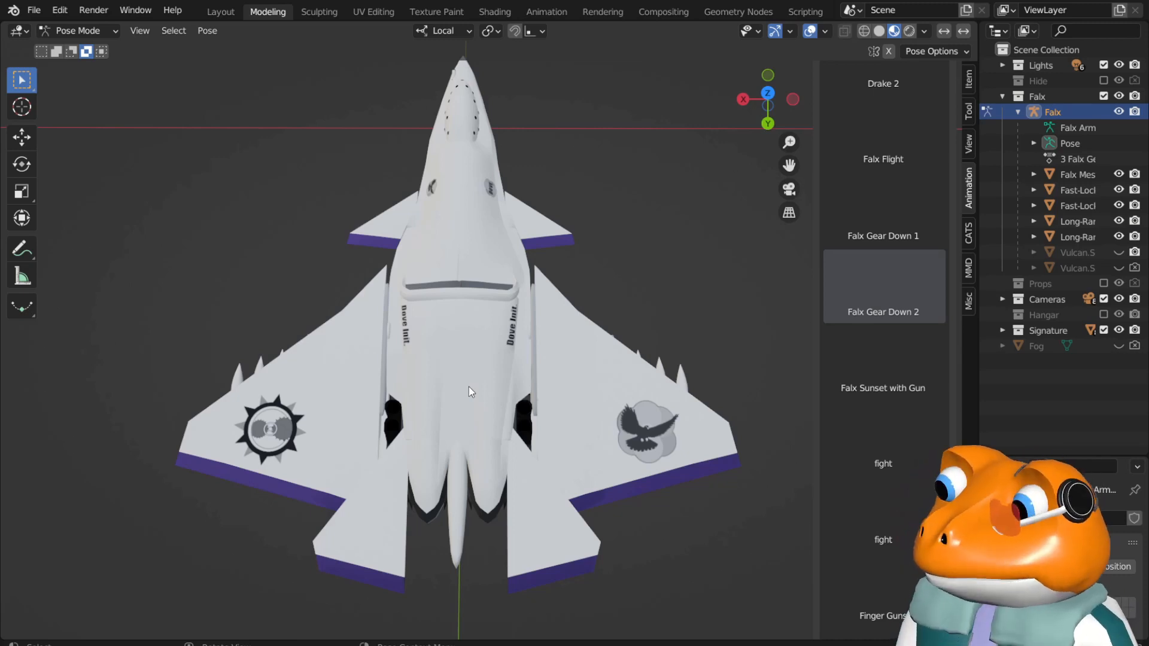
middle_drag(469, 387, 551, 303)
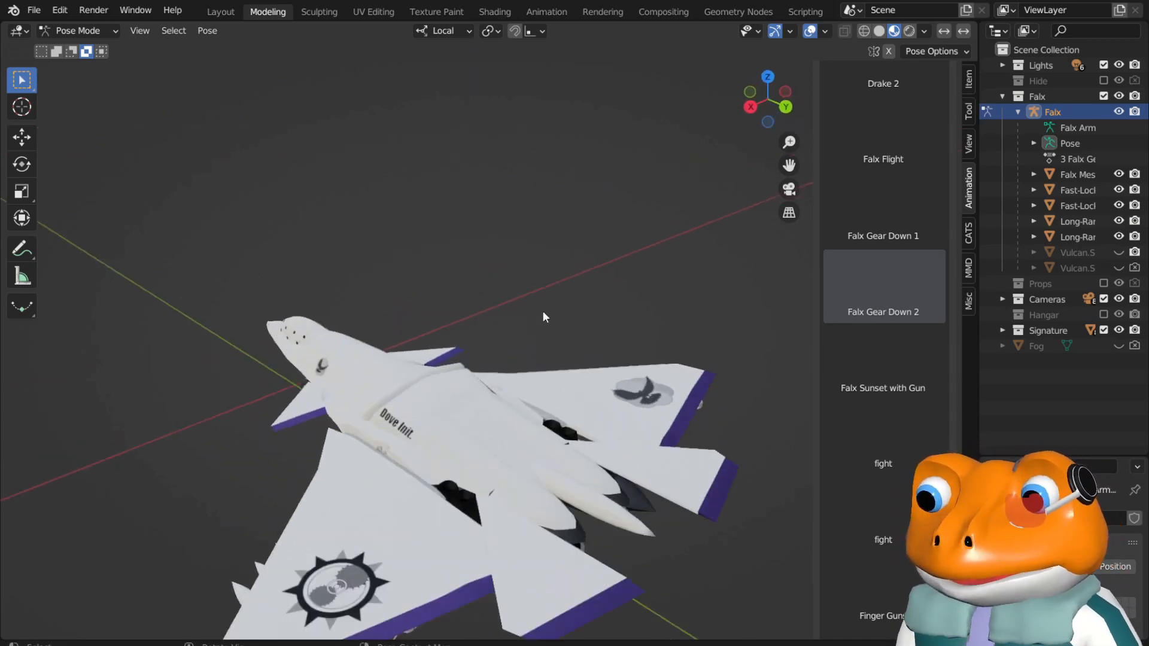
middle_drag(802, 159, 295, 352)
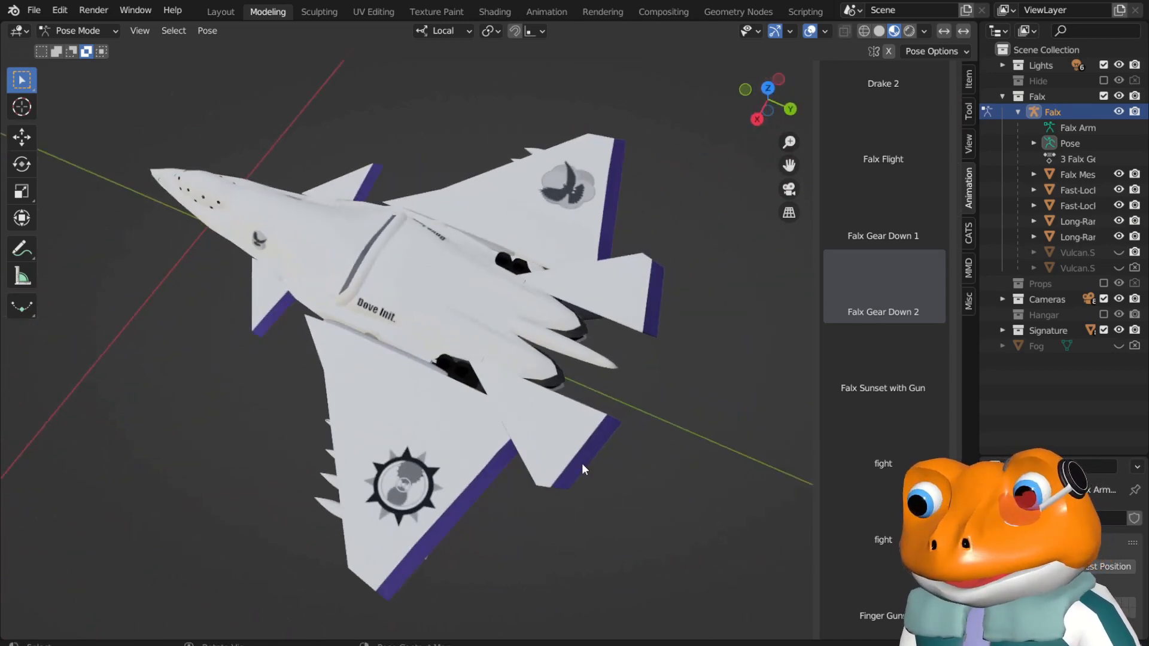
middle_drag(612, 305, 610, 402)
middle_drag(477, 446, 458, 319)
middle_drag(483, 413, 531, 438)
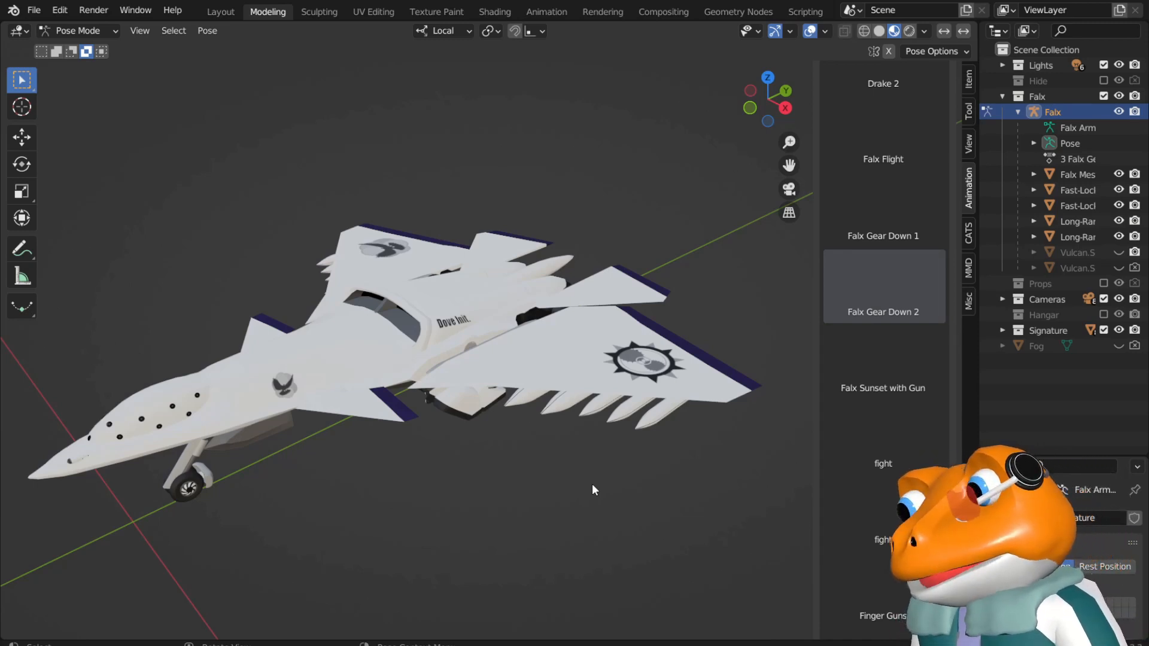
Hide the sidebar and inspect the jet's fuselage, canopy and wing emblems in a closer, recentred view.
key(n)
drag(959, 166, 1095, 135)
scroll(820, 253, down, 3)
scroll(804, 268, up, 4)
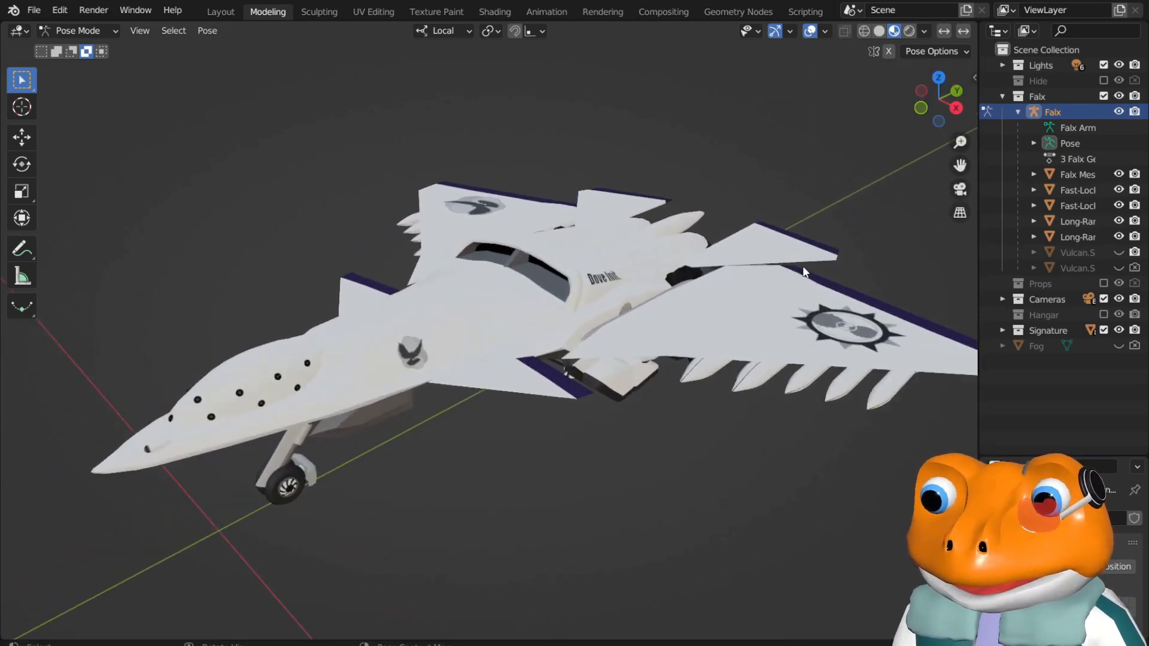
middle_drag(792, 276, 656, 234)
middle_drag(924, 173, 479, 243)
shift+middle_drag(709, 224, 748, 256)
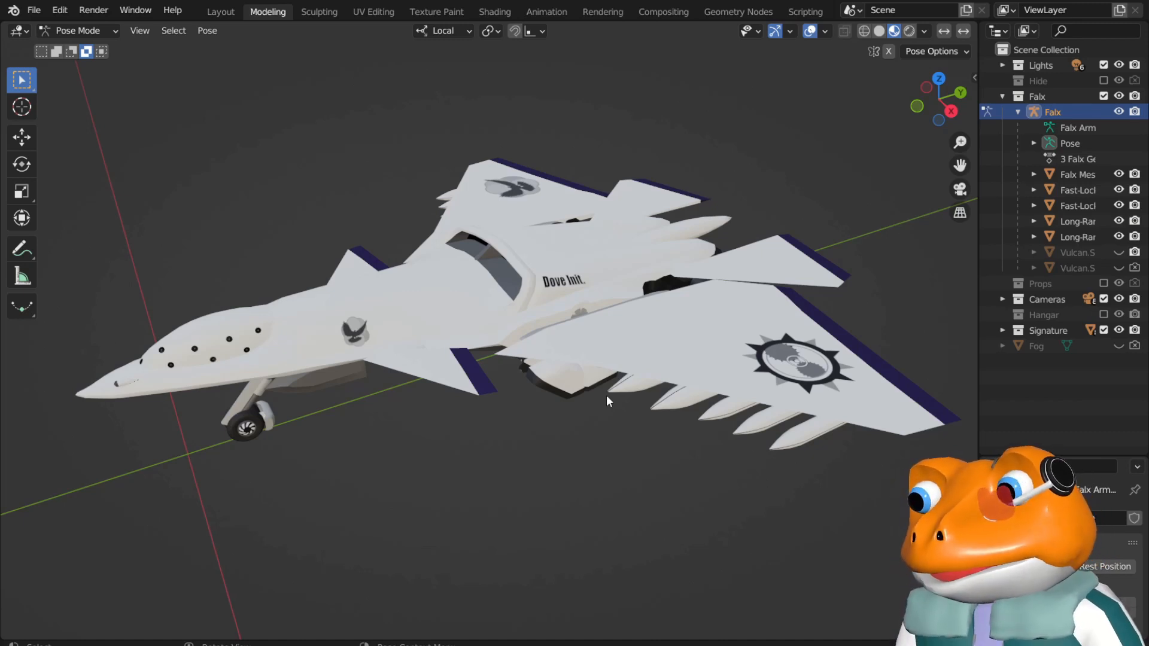
middle_drag(717, 309, 526, 361)
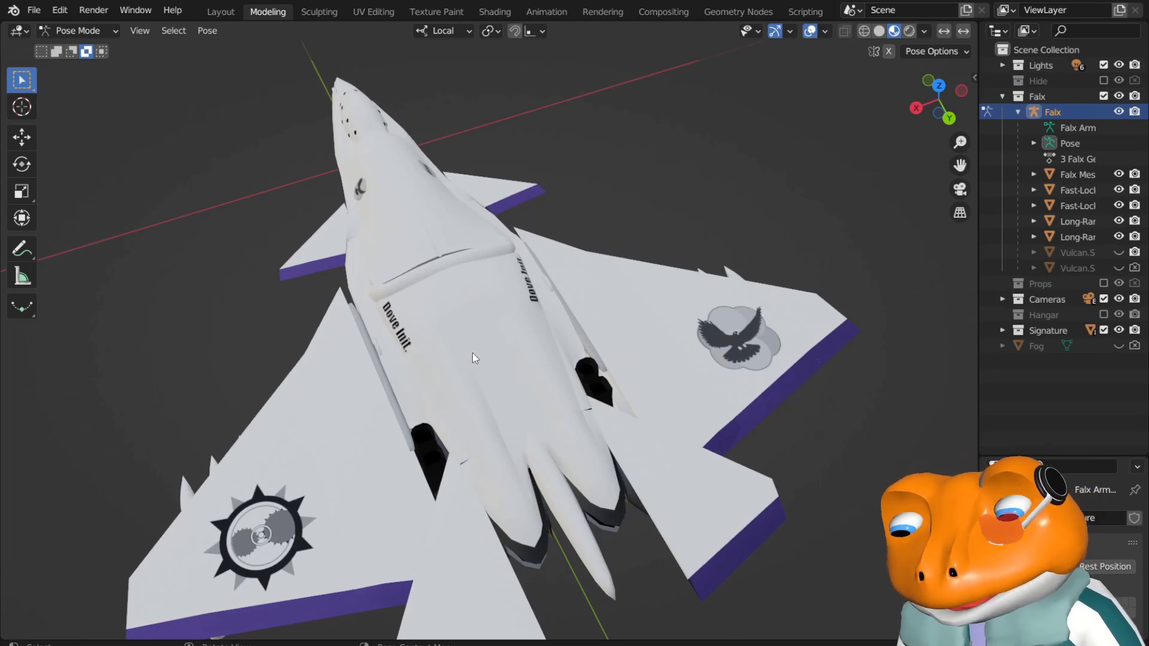
middle_drag(439, 347, 569, 293)
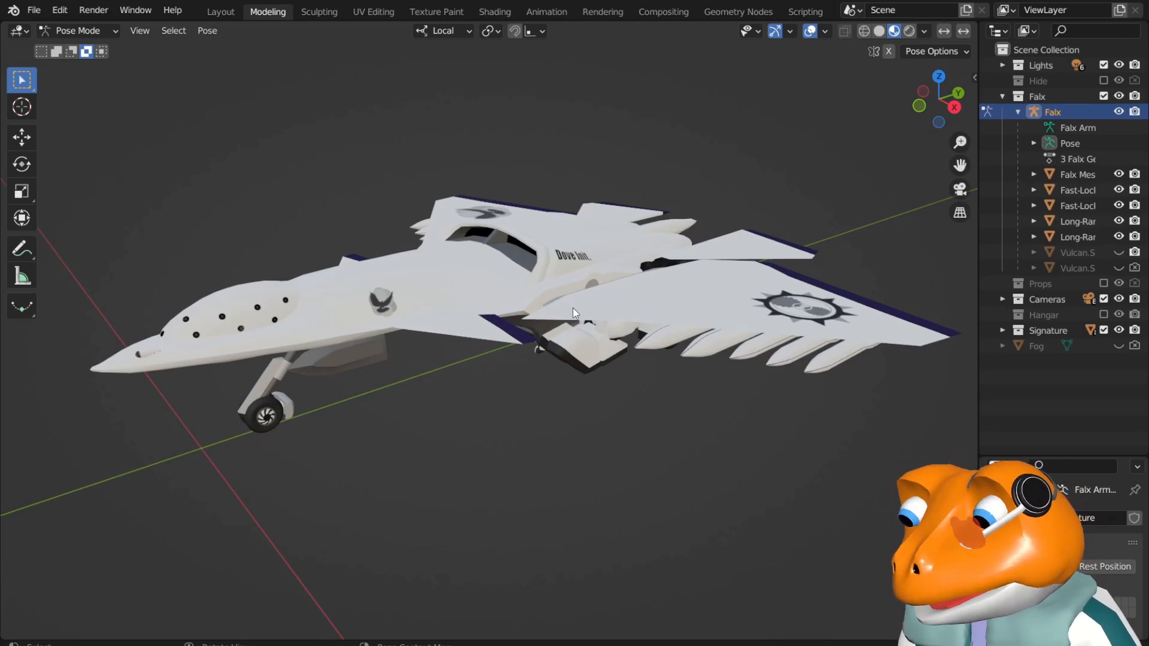
Inspect the jet's wing surfaces, tail and rear engine area from raised side and rear views.
middle_drag(587, 285, 435, 353)
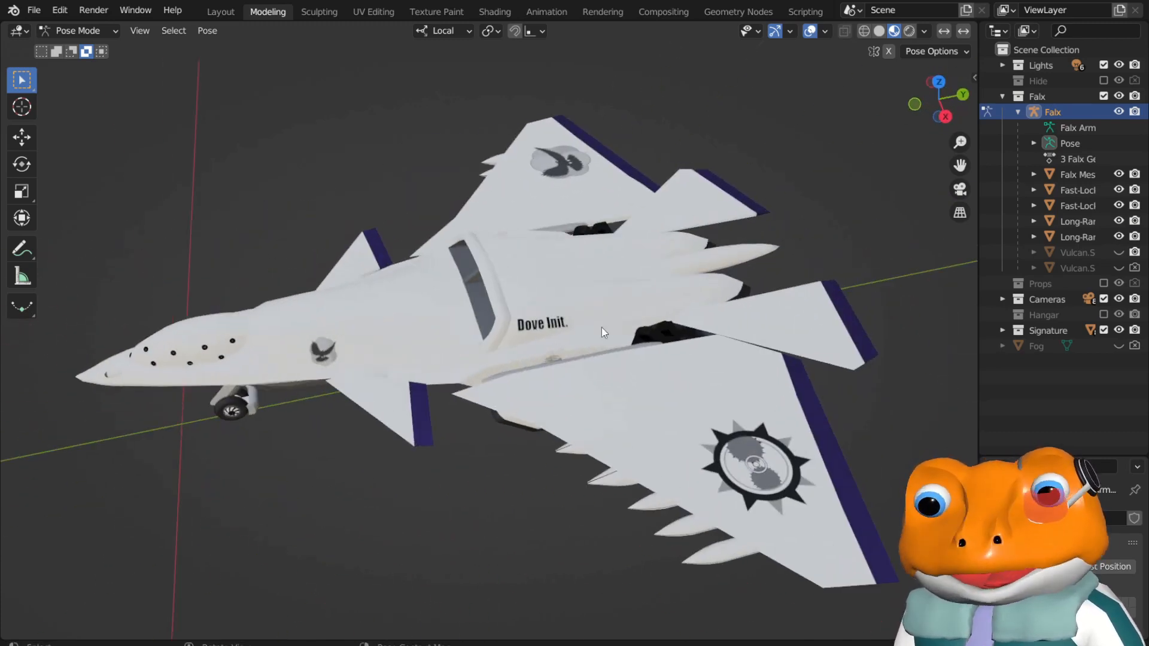
middle_drag(715, 328, 649, 510)
middle_drag(431, 307, 475, 330)
middle_drag(597, 346, 677, 211)
middle_drag(502, 163, 518, 207)
middle_drag(663, 193, 660, 385)
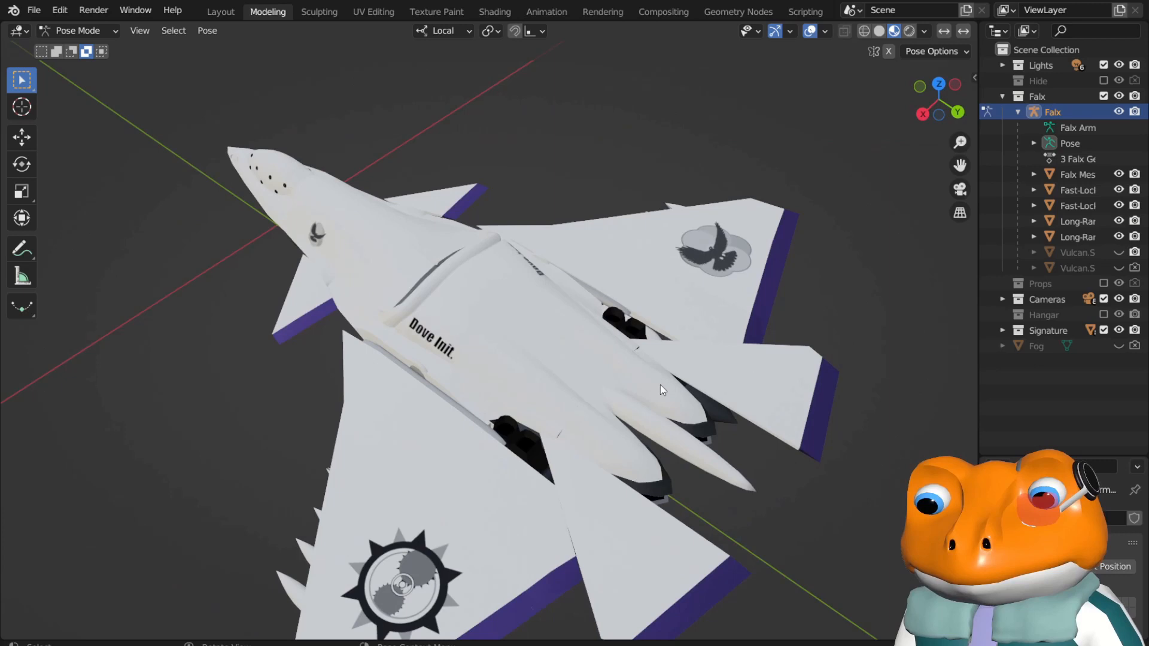
click(673, 413)
middle_drag(661, 302, 741, 295)
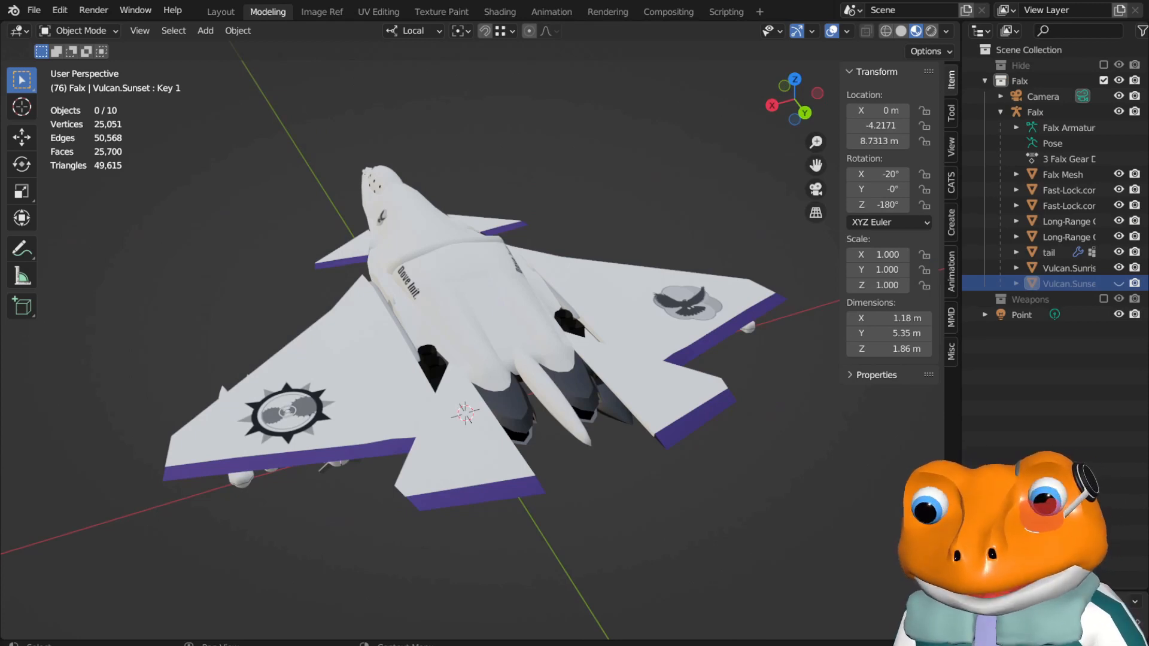
Select the Falx Mesh in the second jet file and examine its tail, engine nozzles and underside.
middle_drag(645, 322, 598, 356)
middle_drag(657, 443, 543, 401)
click(538, 318)
middle_drag(538, 315, 609, 351)
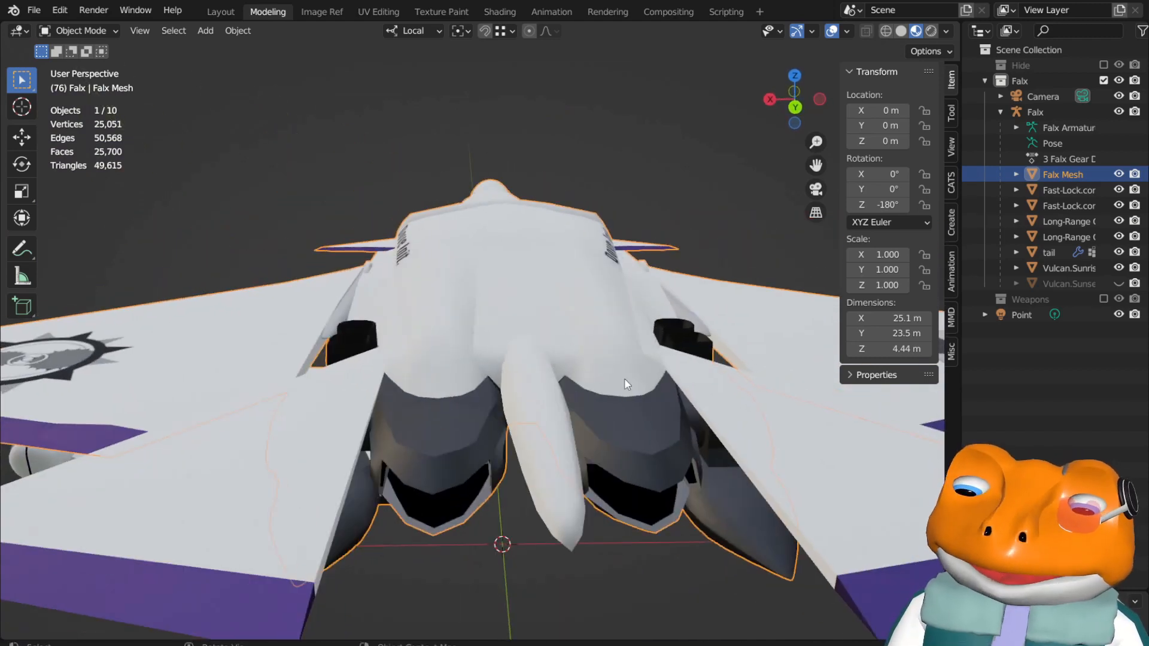
middle_drag(624, 383, 585, 239)
scroll(514, 243, up, 3)
mouse_move(372, 246)
middle_down()
mouse_move(383, 246)
mouse_move(370, 244)
middle_up()
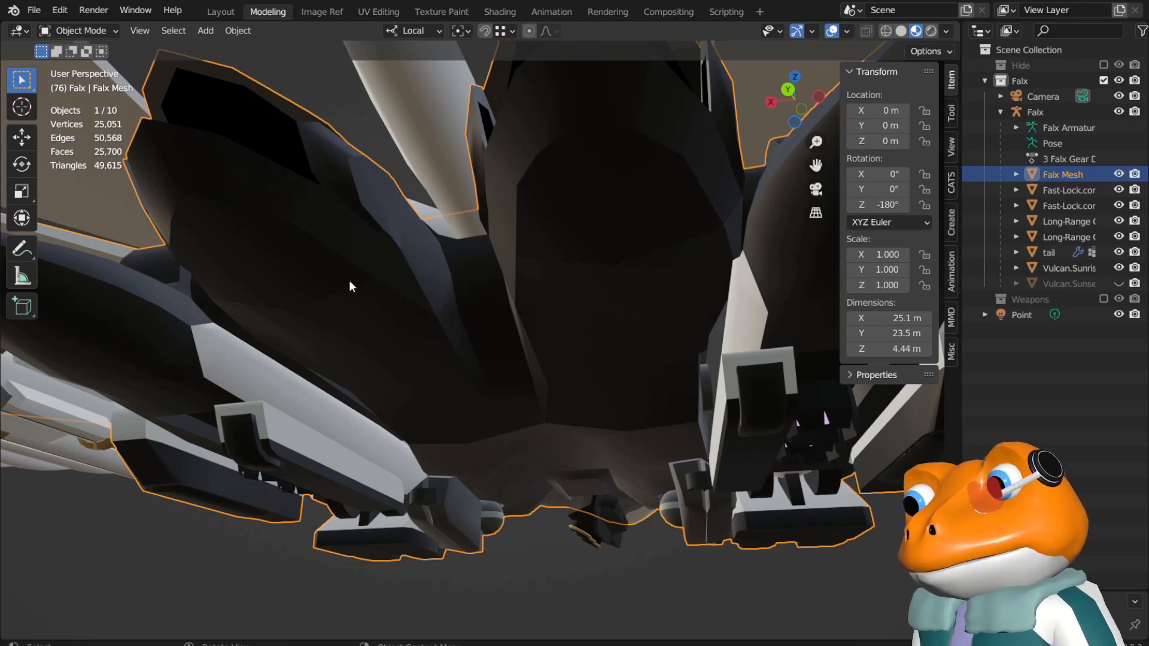
middle_drag(277, 202, 548, 267)
drag(816, 142, 815, 117)
middle_drag(518, 297, 778, 221)
scroll(542, 279, down, 6)
middle_drag(814, 168, 710, 236)
middle_drag(623, 317, 672, 385)
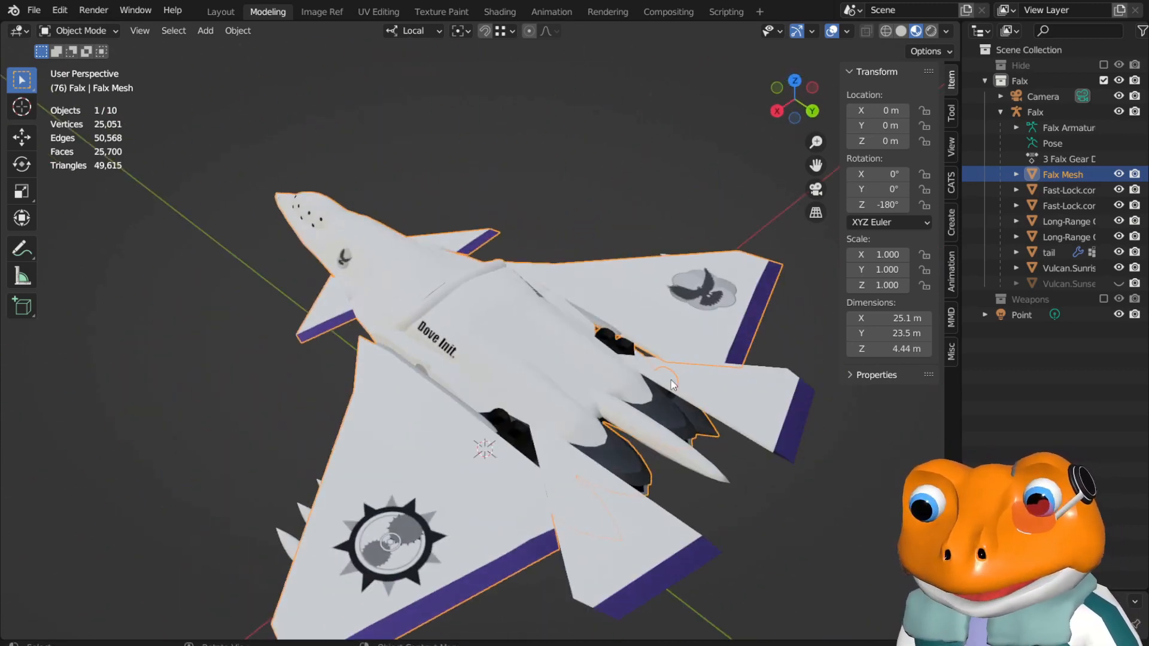
Deselect the jet mesh and inspect the gun stowed under the fuselage and the jet's overall shape.
click(613, 224)
middle_drag(613, 225, 734, 278)
middle_drag(585, 351, 691, 176)
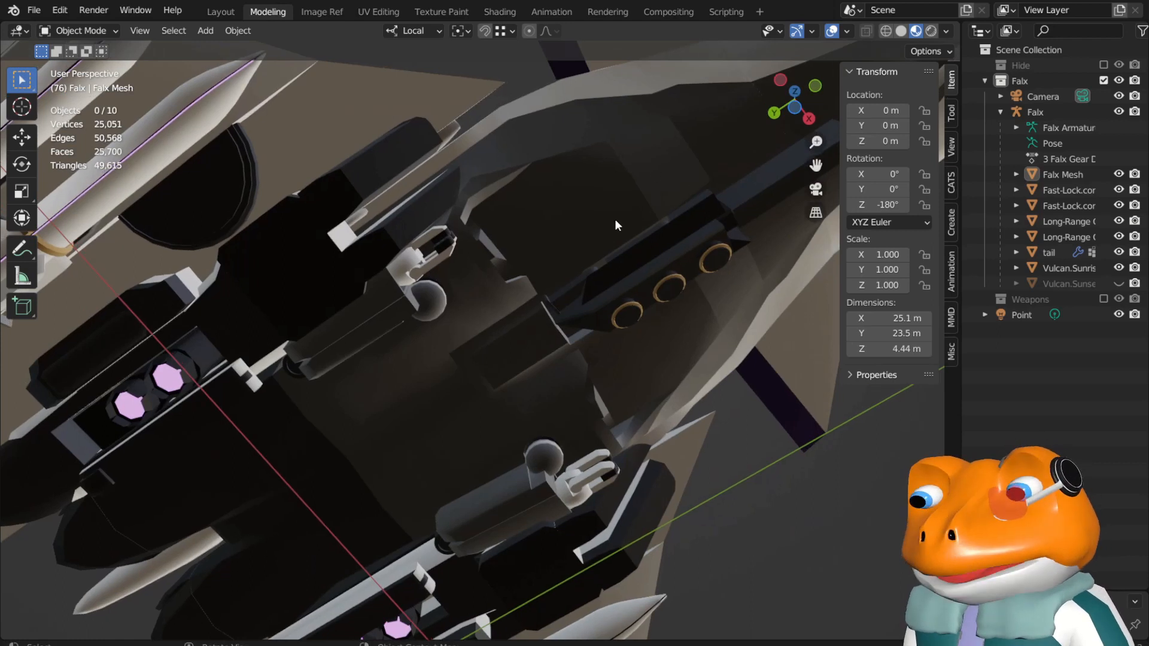
middle_drag(629, 249, 593, 365)
middle_drag(478, 337, 545, 324)
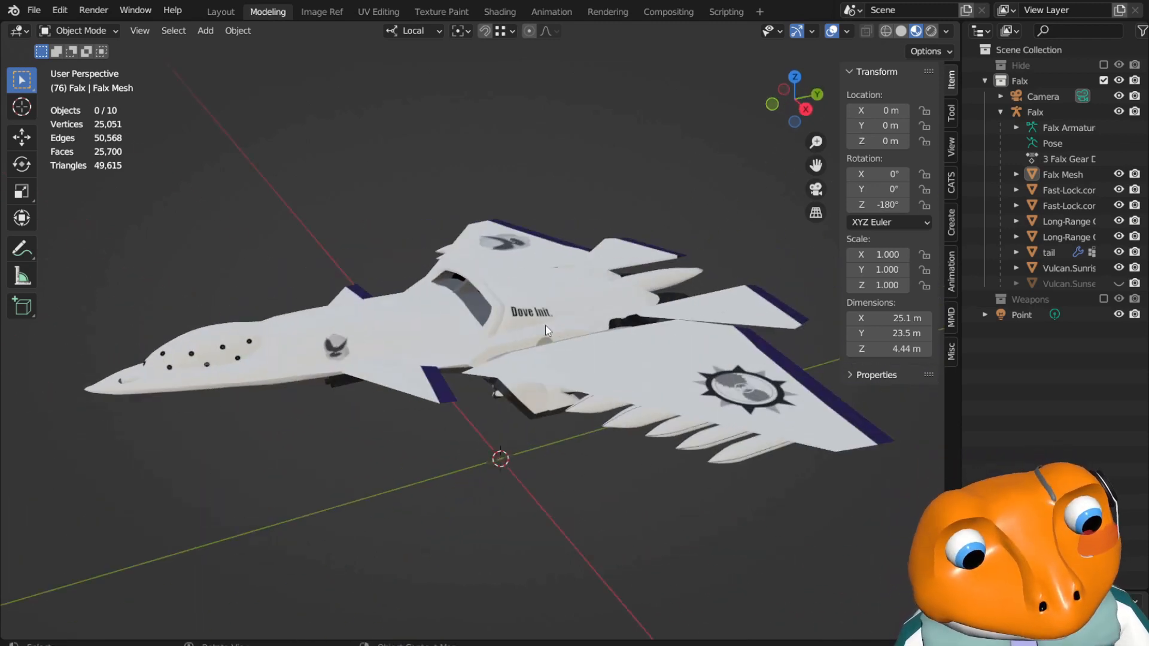
middle_drag(544, 325, 378, 329)
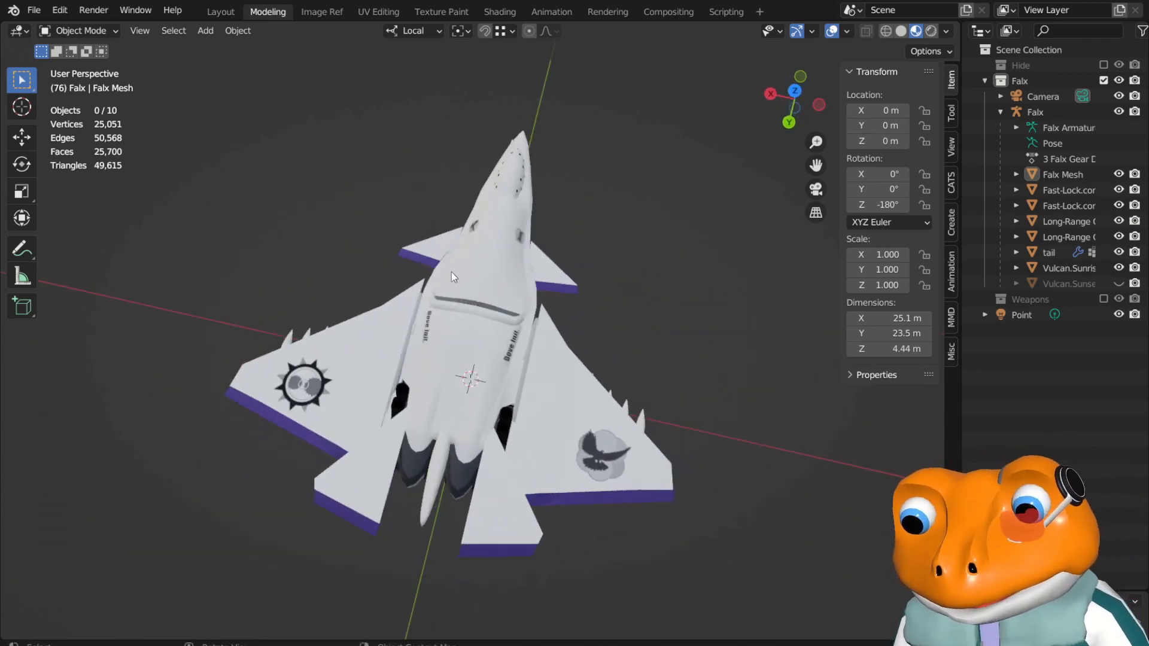
Put the Falx armature in Pose Mode and show its pose library.
middle_drag(613, 151, 652, 198)
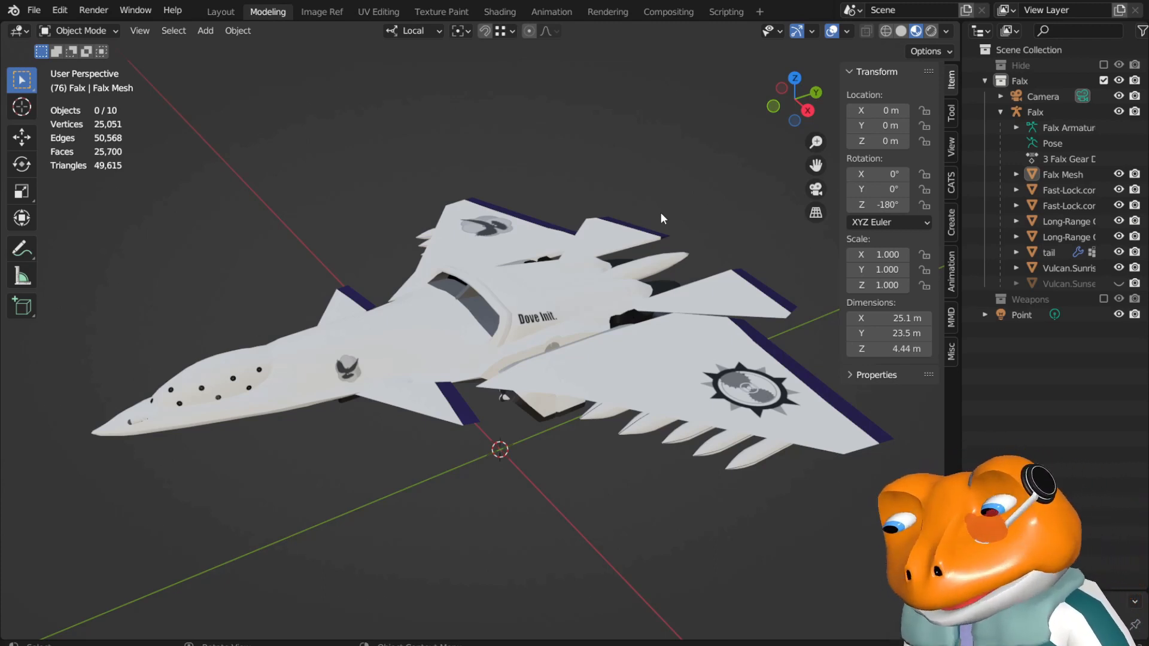
middle_drag(661, 217, 623, 238)
middle_drag(294, 356, 598, 252)
middle_drag(545, 121, 454, 426)
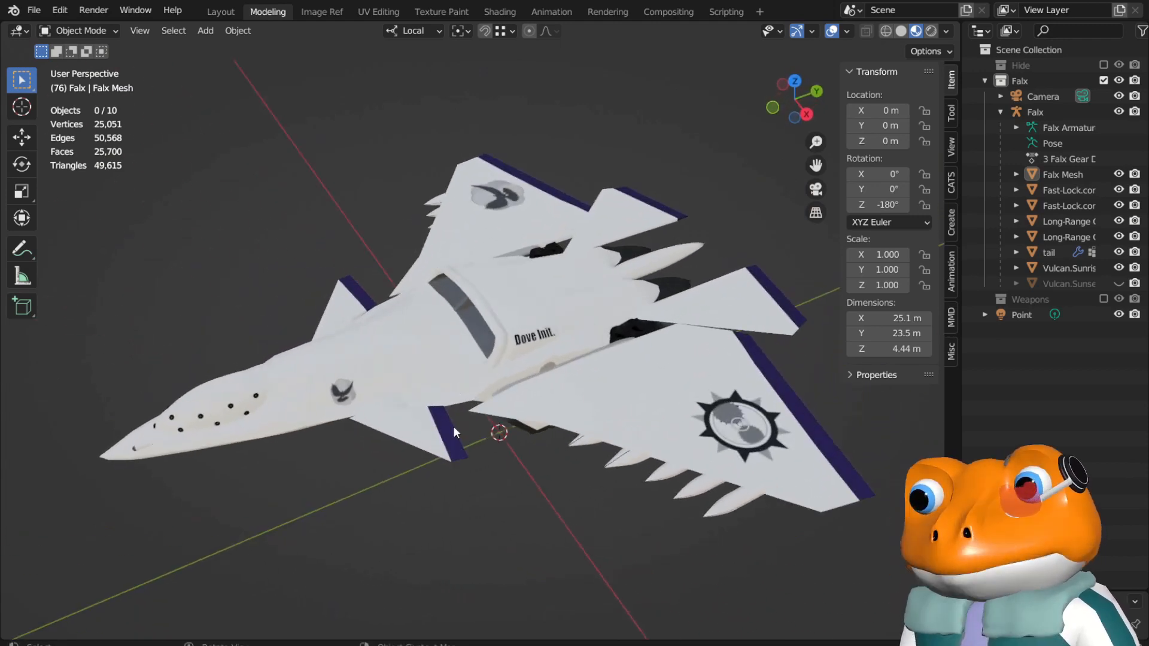
click(1036, 112)
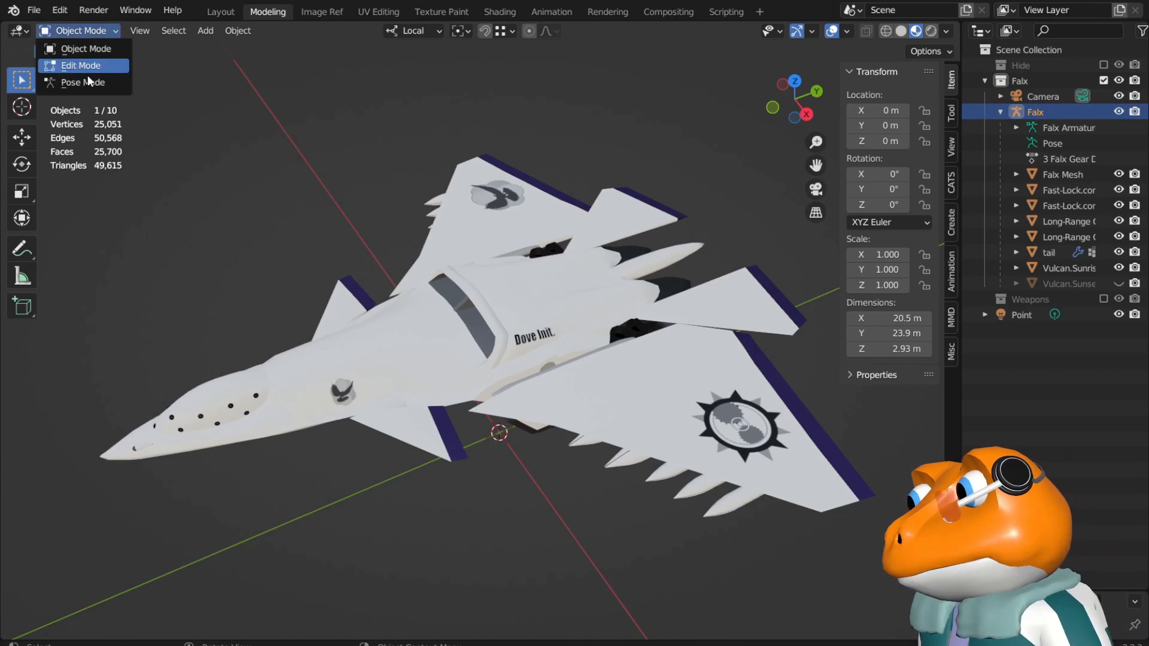
click(87, 81)
click(951, 190)
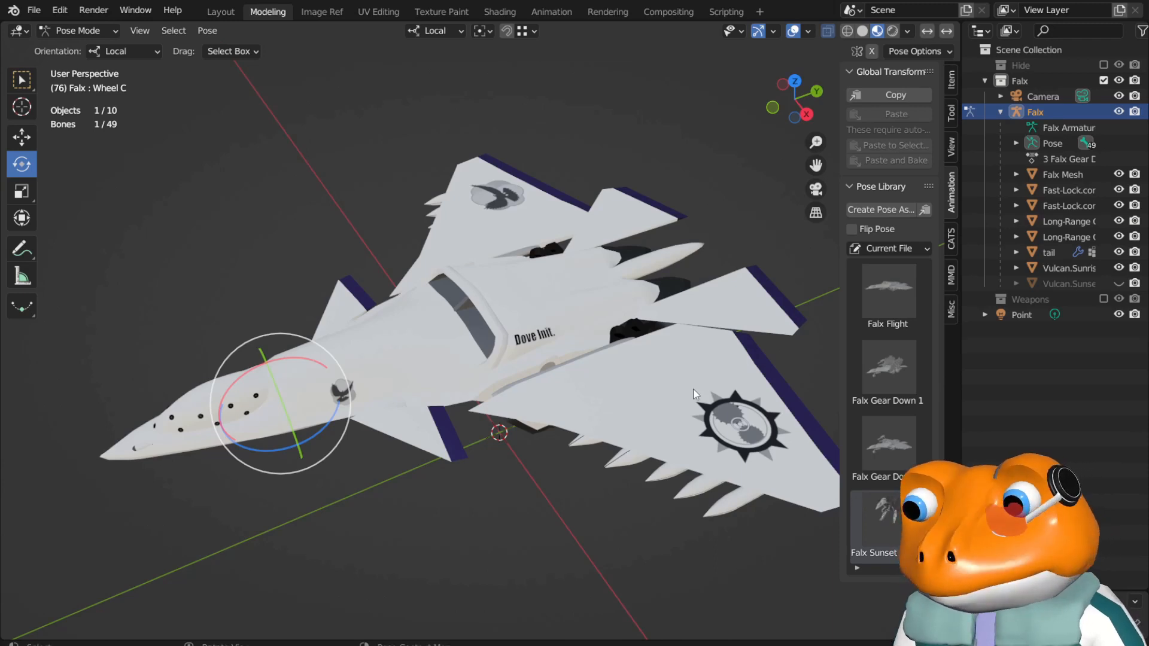
Apply the Falx Sunset pose to all bones and show the Vulcan Sunset gun instead of the Vulcan Sunrise one.
key(a)
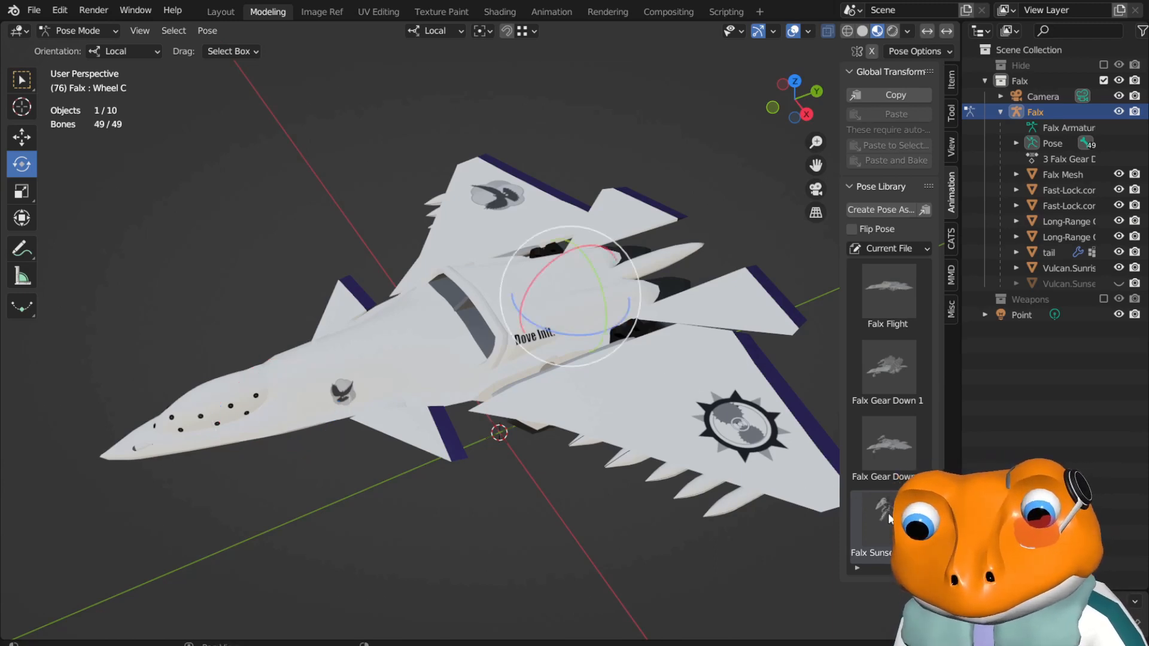
click(890, 520)
middle_drag(572, 353, 591, 311)
click(1119, 268)
click(1118, 283)
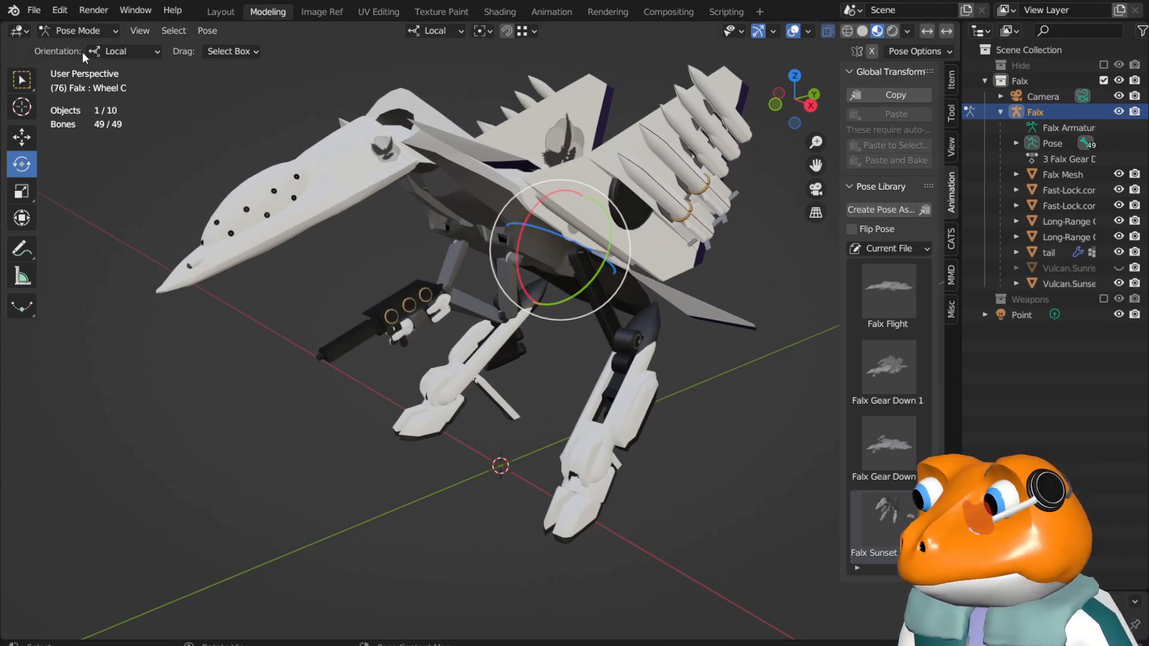
Deselect all bones, hide the sidebar and inspect the robot's gun, arms and legs from low side views.
middle_drag(575, 240, 616, 212)
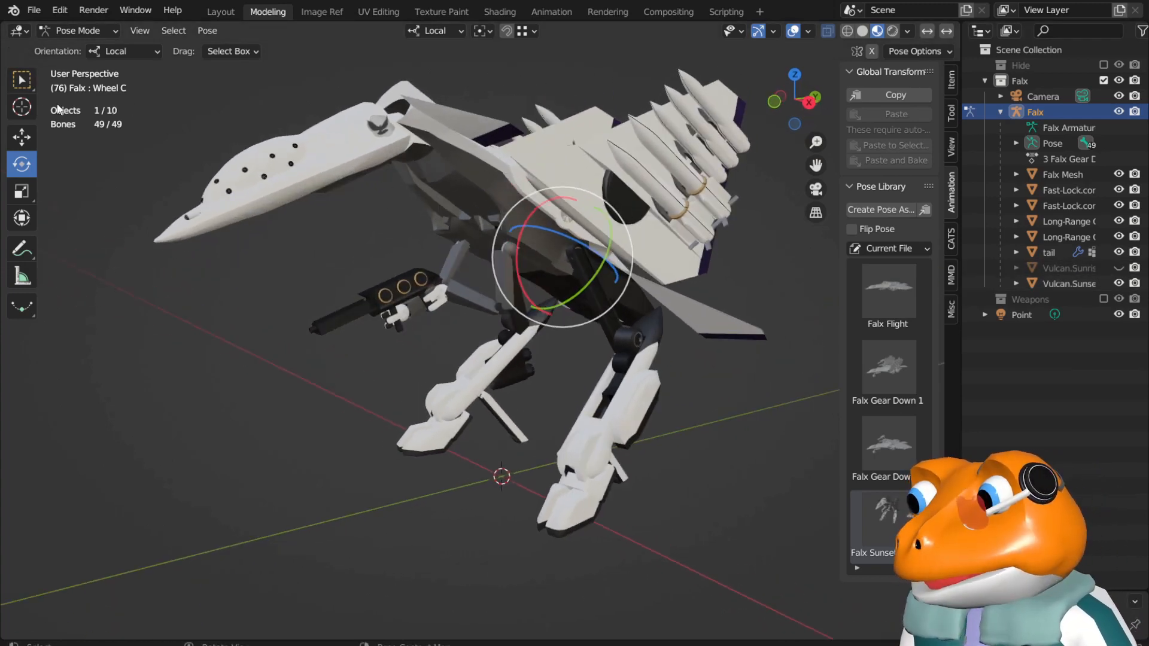
click(22, 80)
click(324, 378)
middle_drag(324, 378, 361, 371)
key(n)
middle_drag(868, 267, 795, 310)
scroll(705, 293, up, 4)
scroll(705, 292, down, 5)
middle_drag(550, 315, 595, 464)
scroll(635, 339, up, 4)
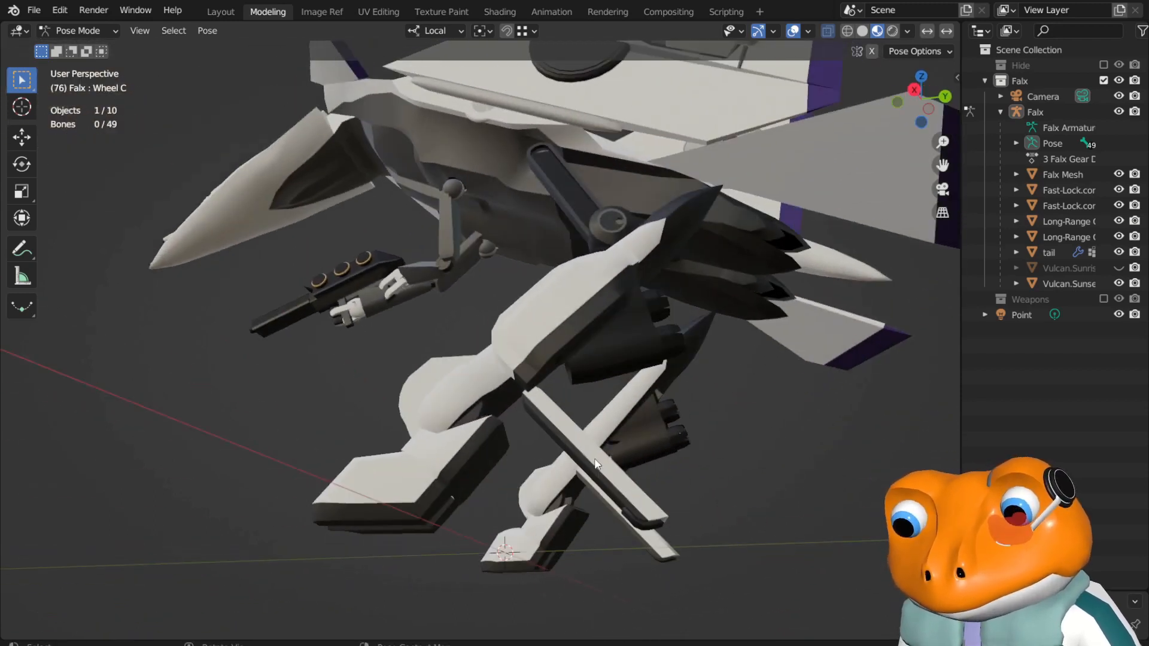
middle_drag(554, 424, 748, 227)
Turn on the bone display in the viewport overlays and select the Leg 2.L bone.
click(808, 31)
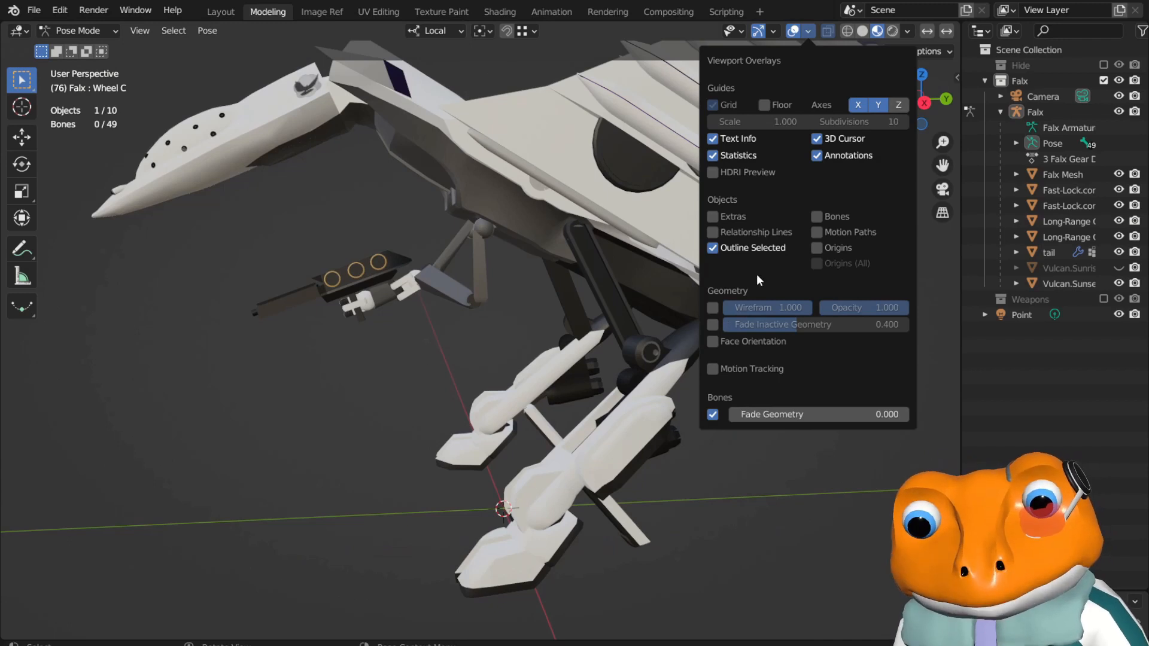
click(816, 216)
middle_drag(717, 254, 683, 384)
scroll(676, 389, up, 3)
click(684, 383)
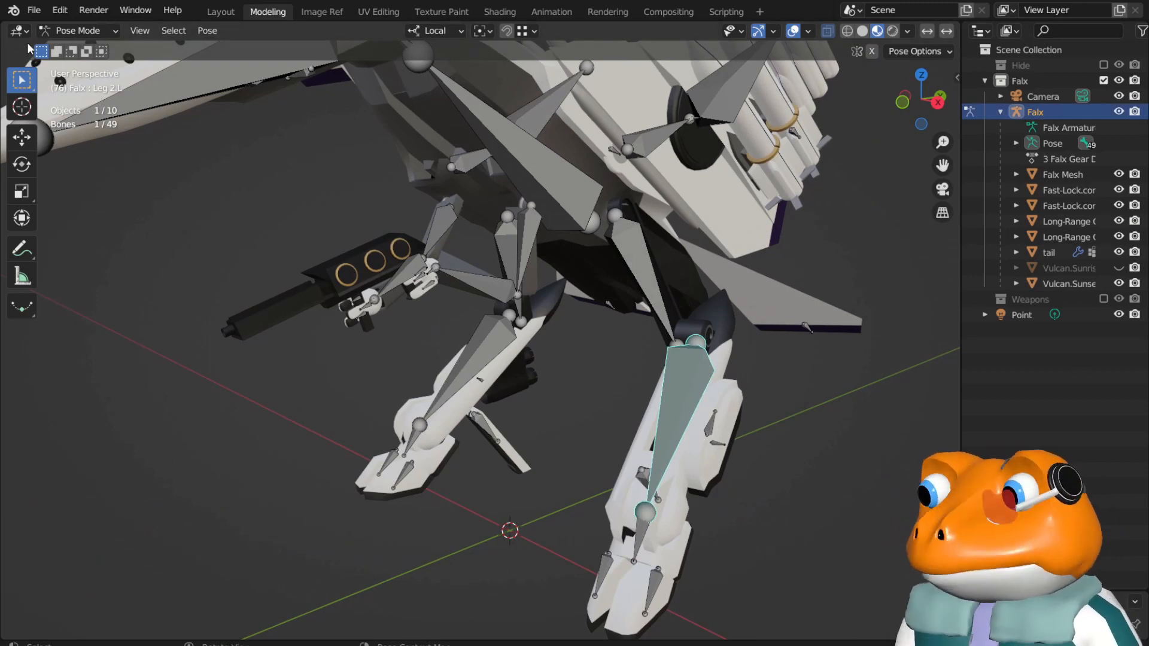
Try rotating the Leg 2.L bone to demonstrate the leg's joint movement.
click(18, 160)
middle_drag(590, 271, 534, 254)
drag(653, 321, 652, 268)
mouse_move(694, 344)
mouse_down()
mouse_move(693, 321)
mouse_move(694, 335)
mouse_up()
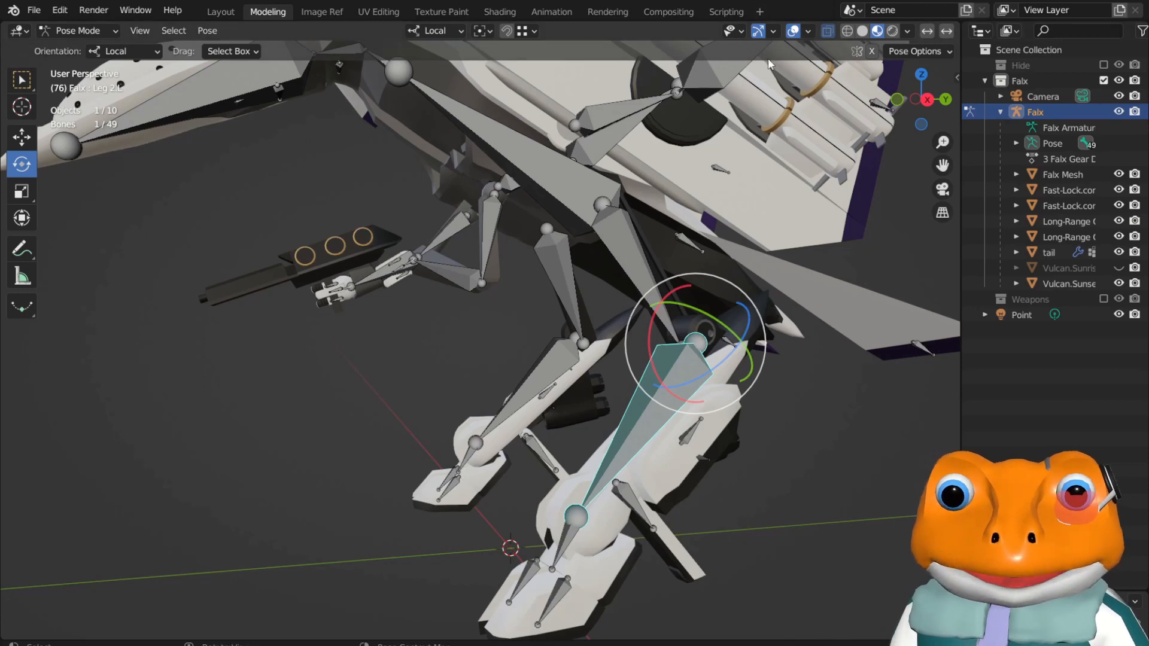
Turn off the bone display in the viewport overlays.
click(808, 31)
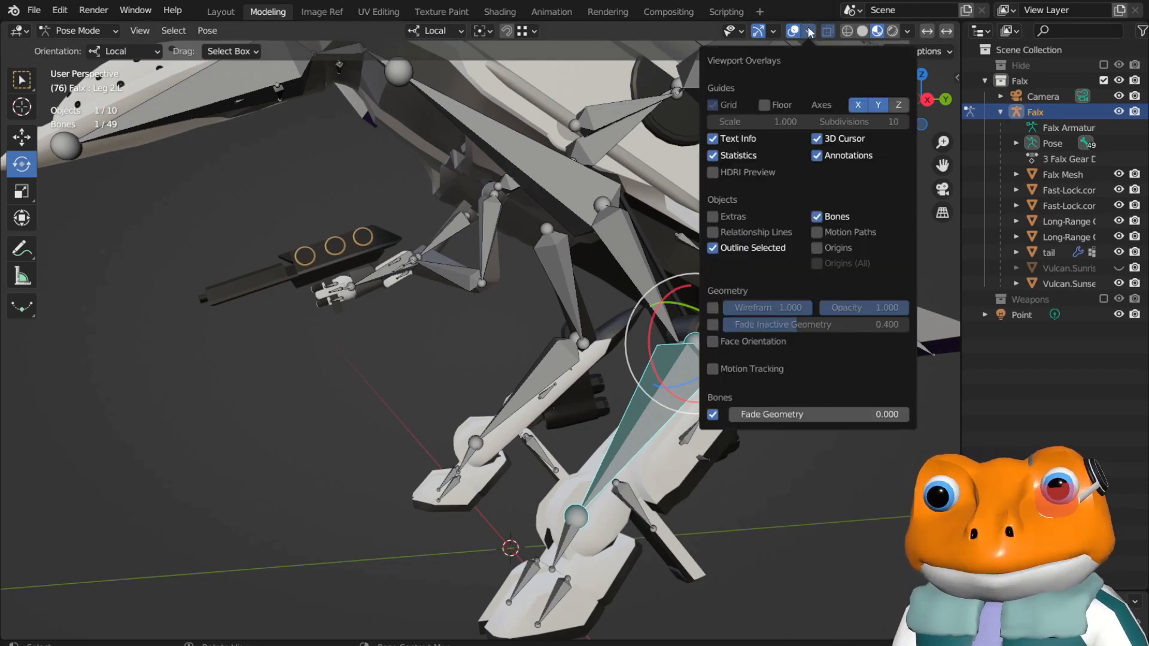
click(807, 33)
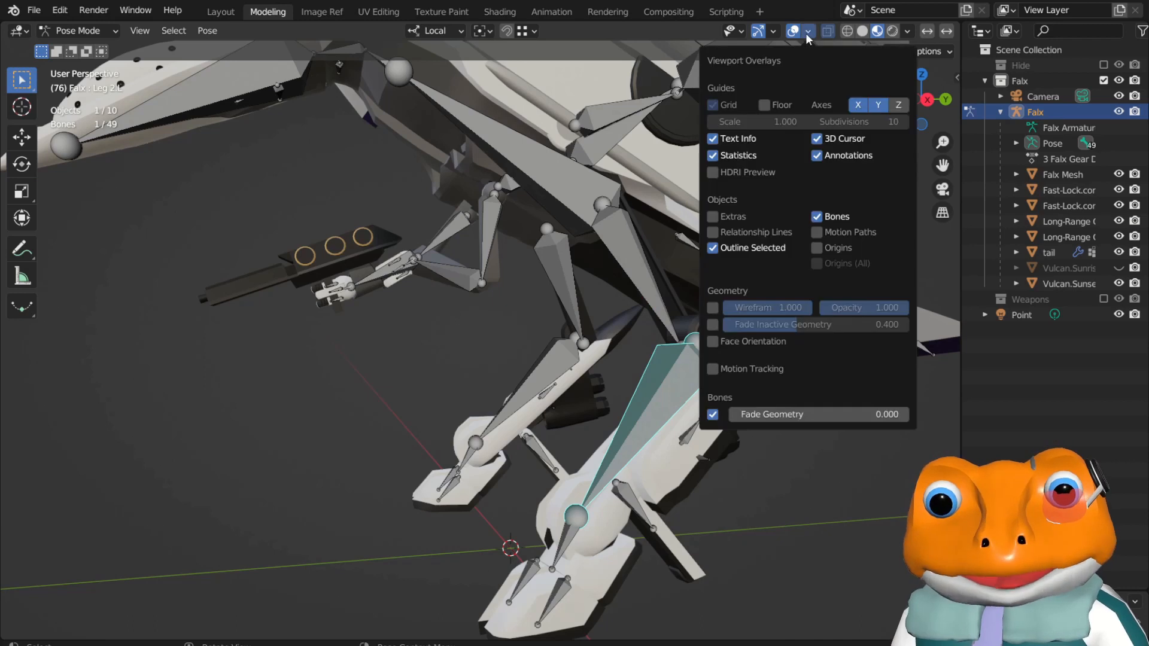
click(816, 216)
Examine the robot's wing-mounted missiles, tail and engine nozzles from behind and close up.
middle_drag(462, 332, 529, 306)
middle_drag(615, 347, 413, 439)
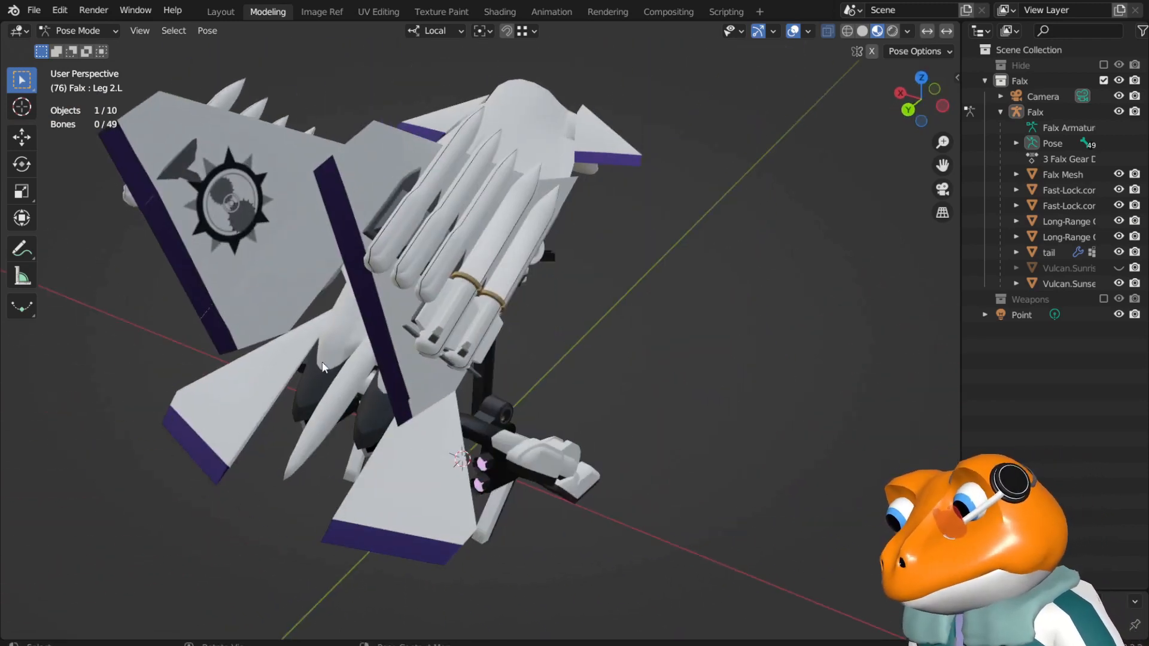
scroll(343, 328, up, 3)
middle_drag(932, 174, 479, 180)
scroll(478, 181, up, 3)
middle_drag(393, 202, 377, 254)
middle_drag(307, 238, 547, 261)
scroll(379, 358, down, 4)
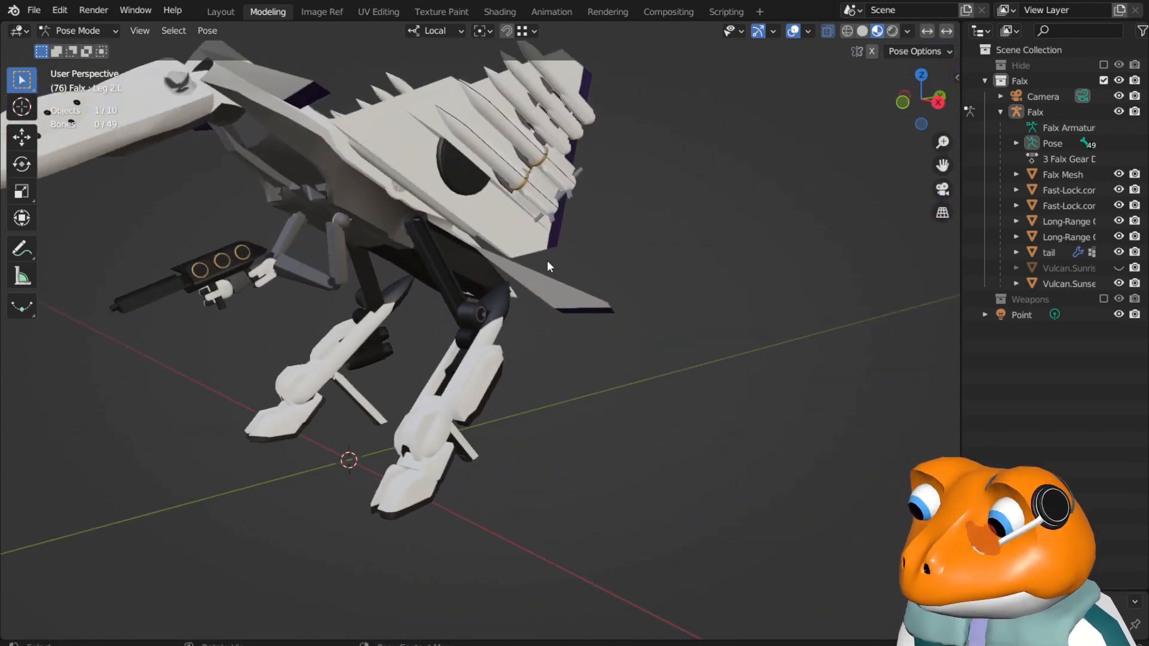
Inspect the robot's overall stance from the front and examine its arm and upper leg joints up close.
drag(942, 165, 915, 192)
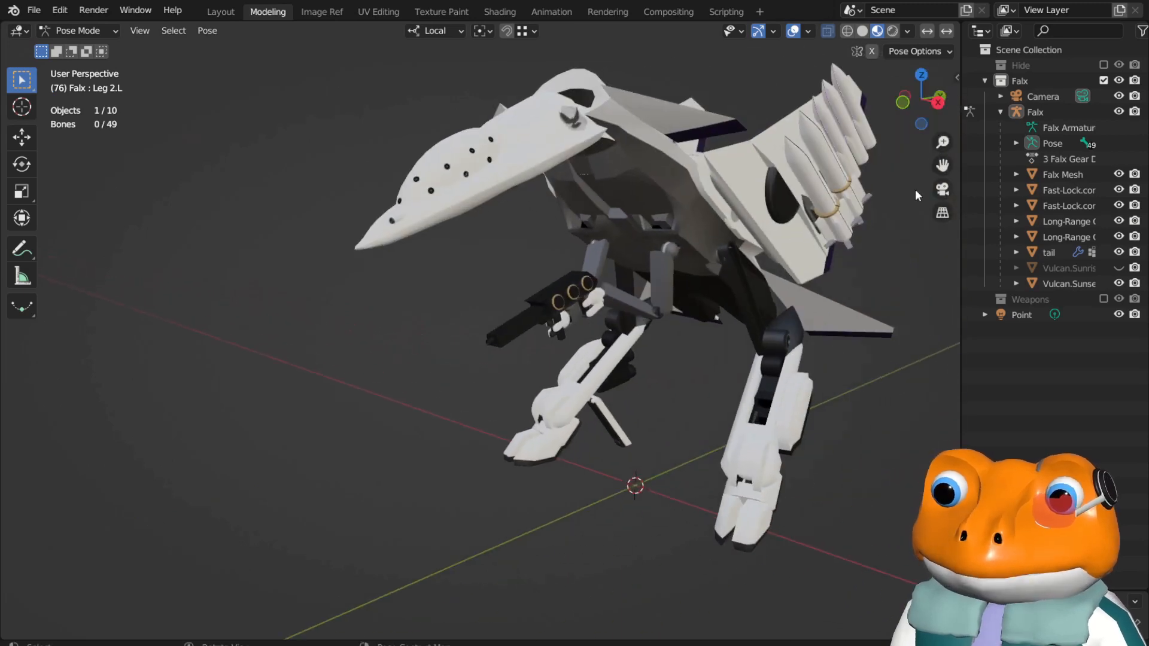
middle_drag(915, 192, 862, 195)
drag(943, 165, 938, 163)
scroll(778, 228, down, 5)
middle_drag(784, 228, 699, 243)
middle_drag(944, 173, 838, 247)
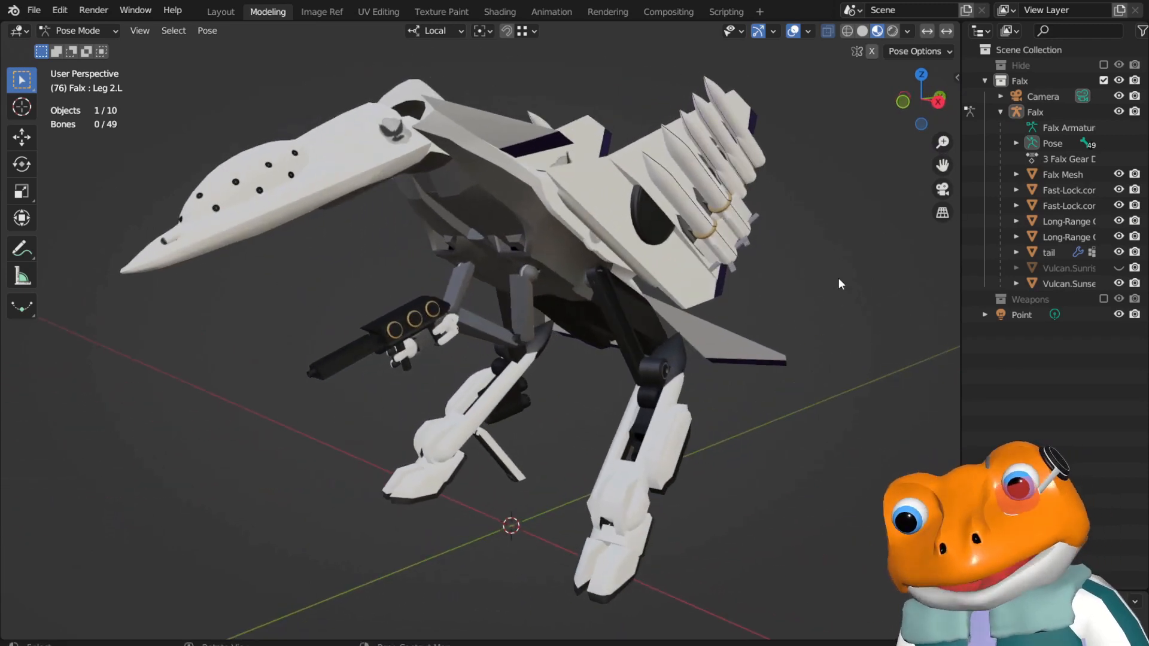
middle_drag(839, 282, 674, 338)
scroll(674, 337, up, 5)
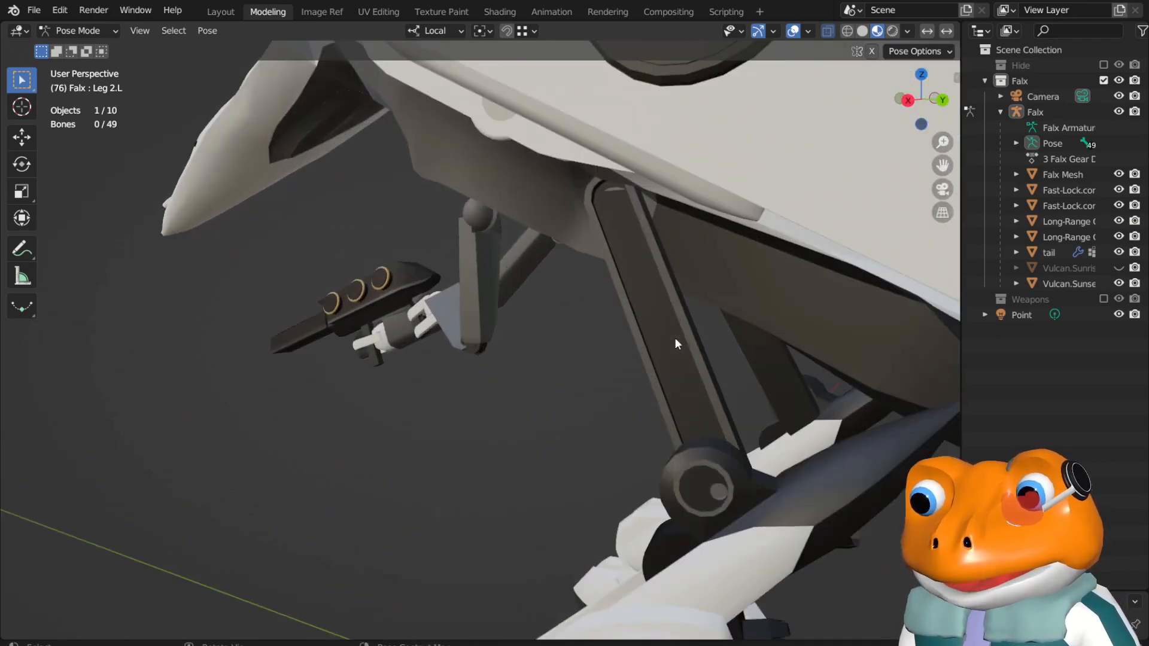
middle_drag(605, 219, 645, 192)
scroll(698, 140, up, 2)
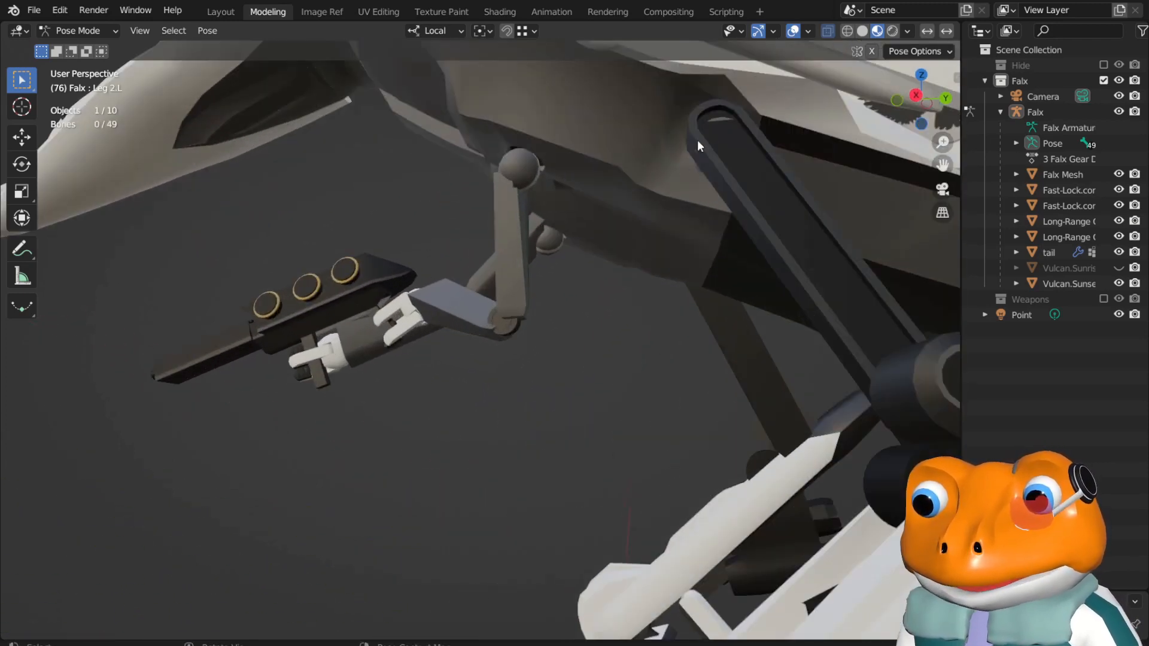
middle_drag(668, 152, 655, 330)
scroll(366, 279, down, 5)
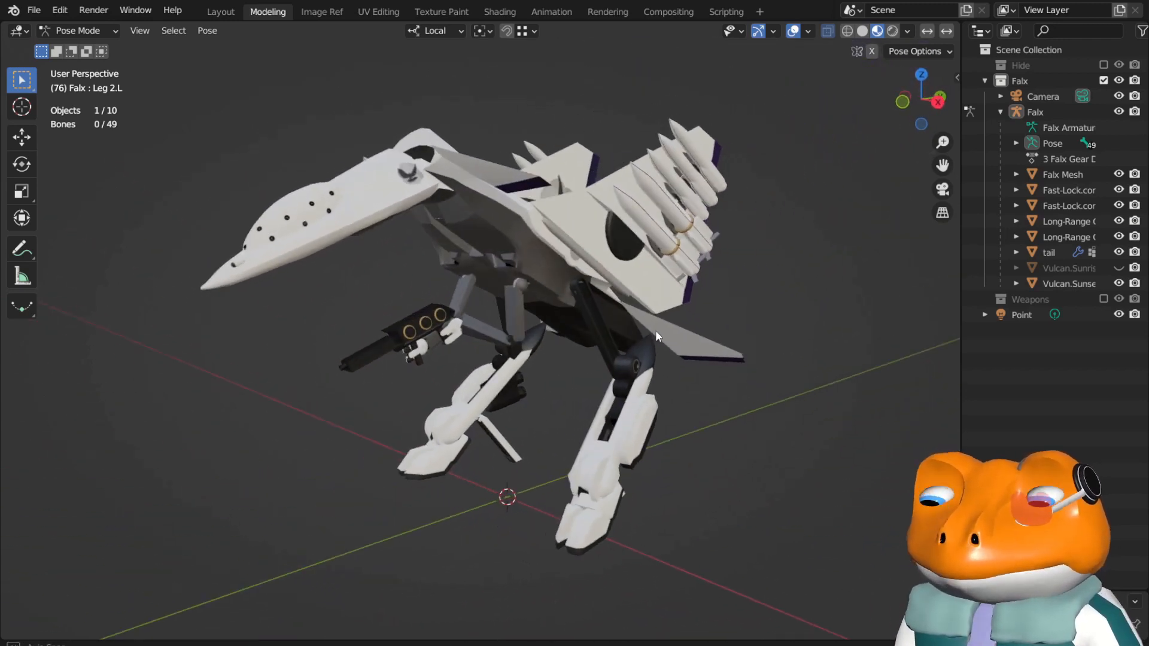
Examine the robot's body and limbs at close range, and review its full silhouette from the front.
middle_drag(471, 311, 428, 179)
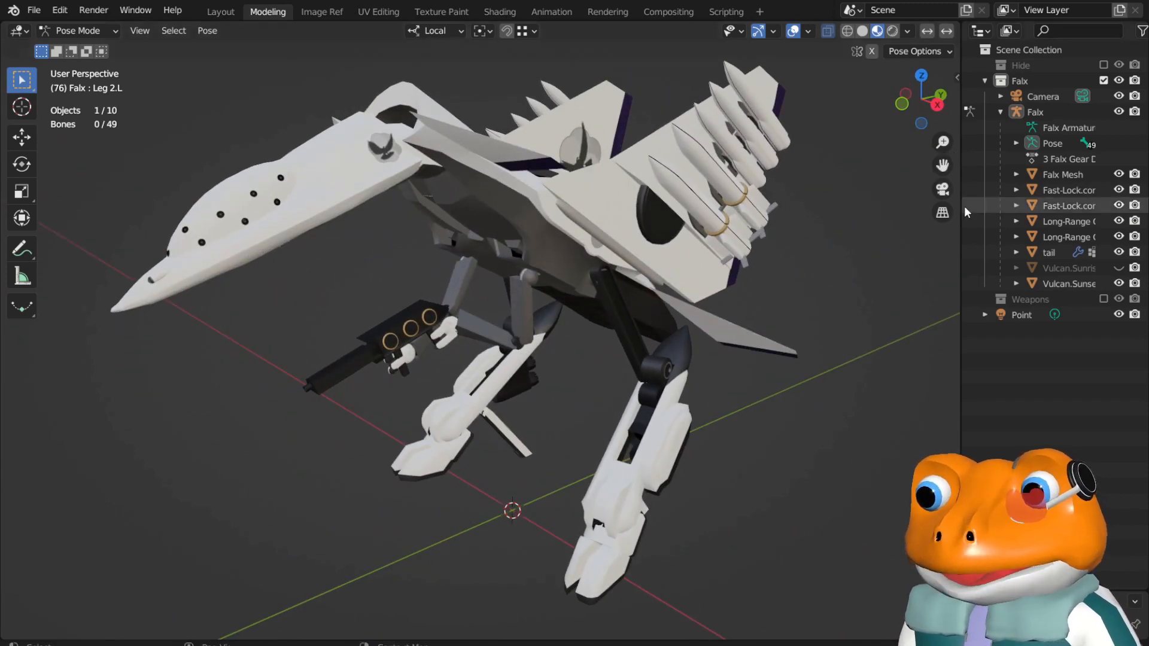
drag(943, 167, 951, 335)
middle_drag(748, 335, 583, 291)
scroll(625, 425, up, 4)
middle_drag(537, 255, 550, 256)
middle_drag(579, 322, 654, 329)
scroll(629, 351, down, 4)
middle_drag(619, 277, 601, 386)
middle_drag(572, 298, 526, 335)
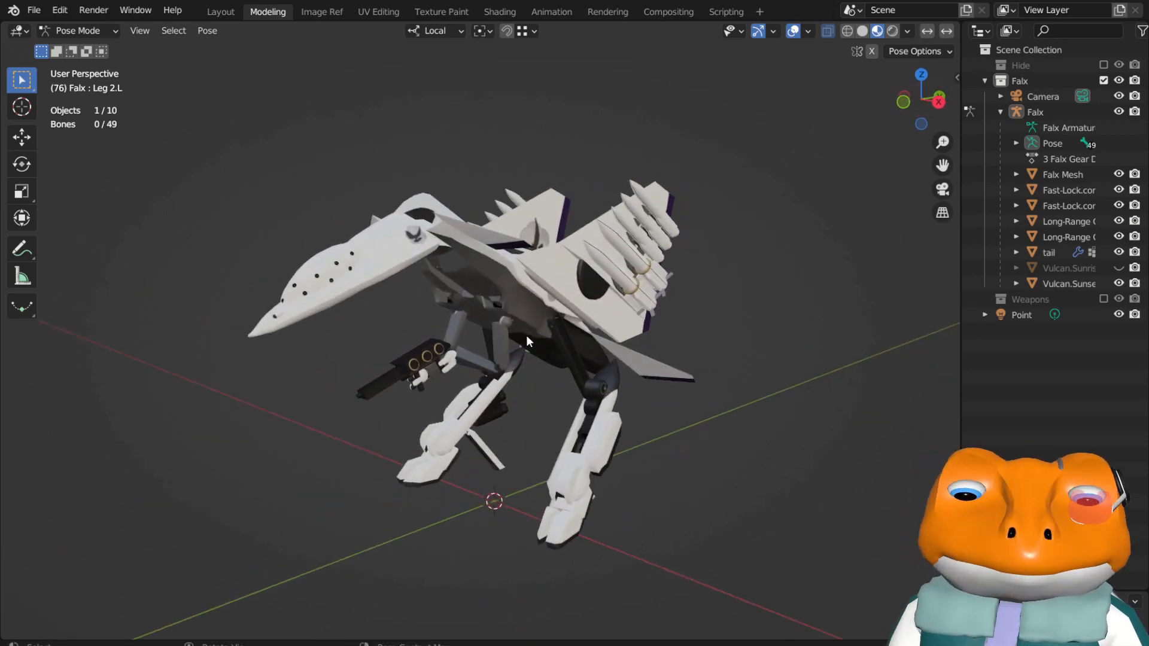
scroll(618, 298, up, 3)
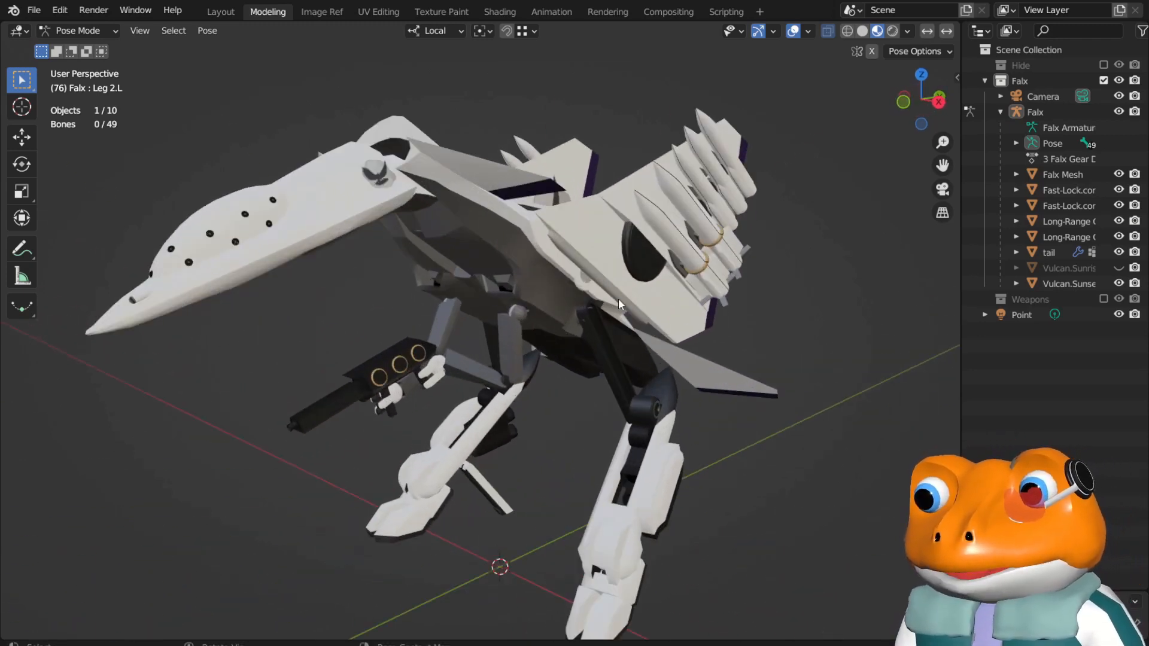
drag(943, 167, 943, 148)
Show the sidebar and inspect the robot's back, folded wings, tail fins and engine nozzles from behind.
key(n)
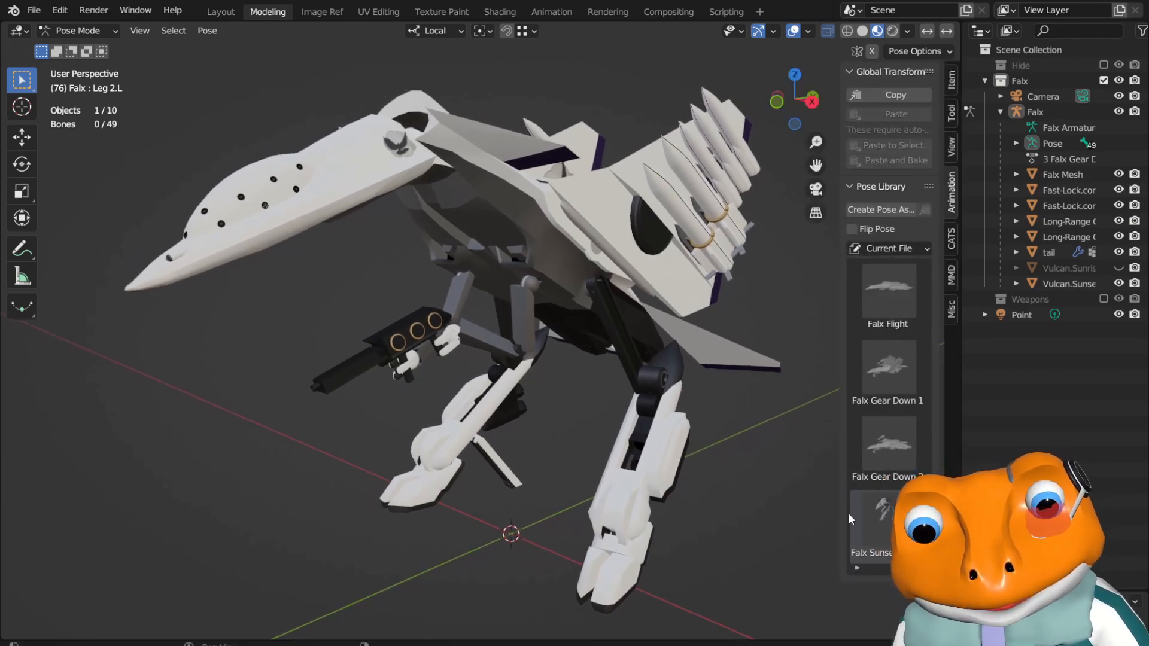
middle_drag(816, 357, 528, 441)
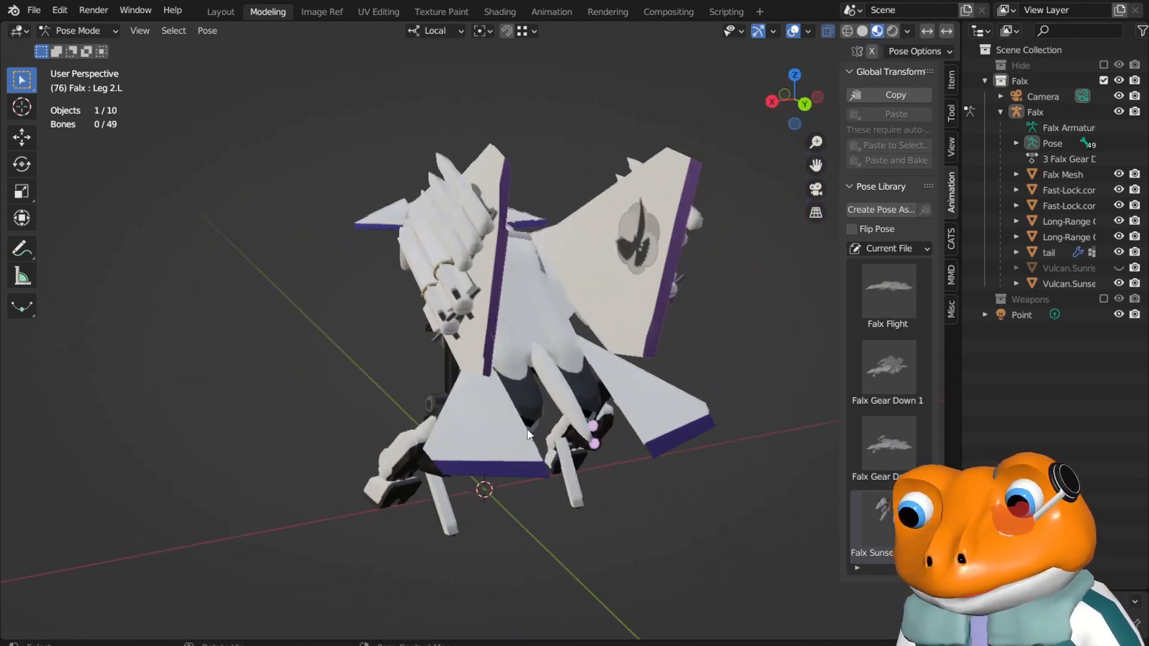
scroll(528, 443, up, 1)
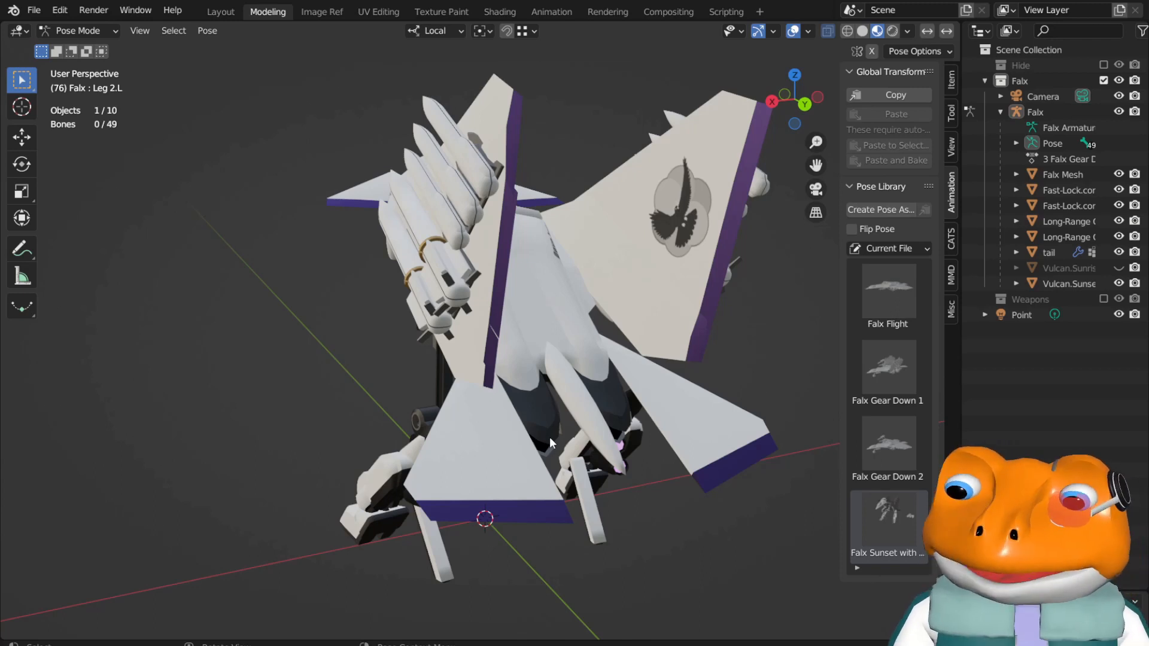
middle_drag(472, 375, 334, 326)
middle_drag(509, 315, 250, 297)
middle_drag(294, 296, 531, 450)
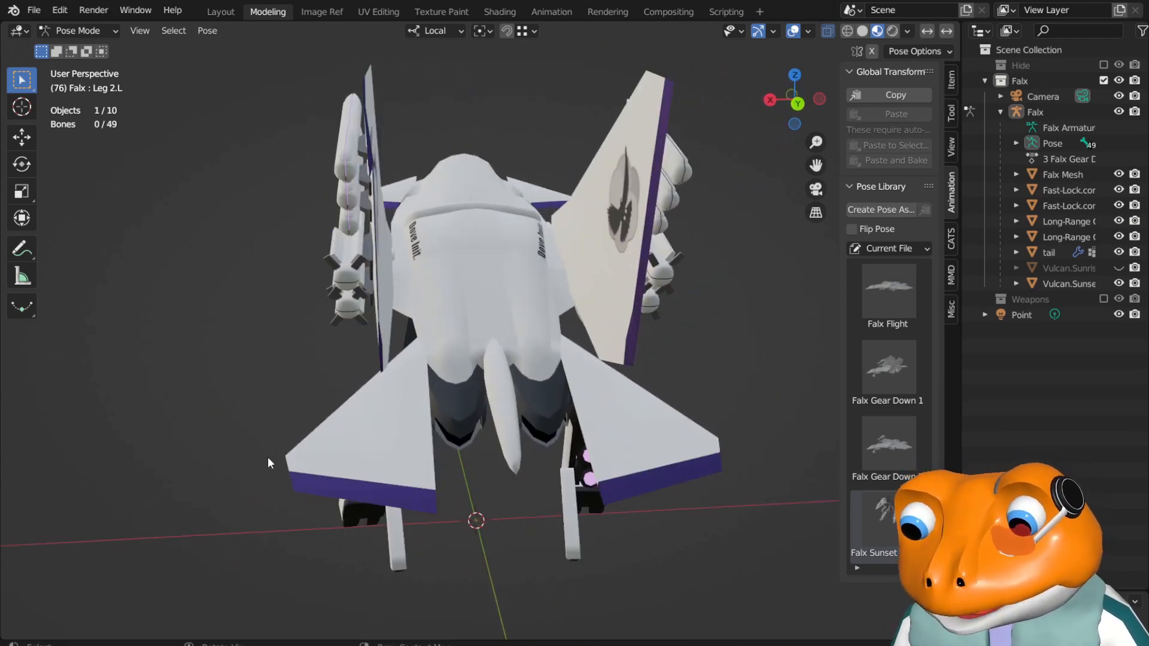
middle_drag(476, 412, 723, 400)
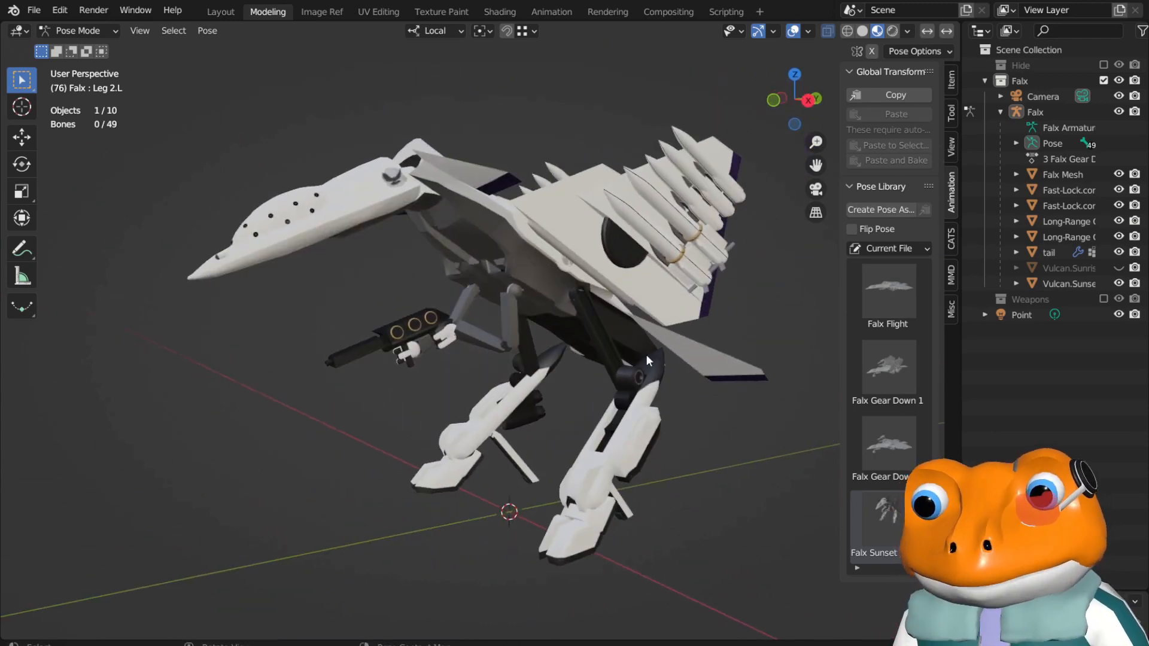
Inspect the robot from the side and examine the round wing disc and missiles up close.
middle_drag(680, 346, 767, 349)
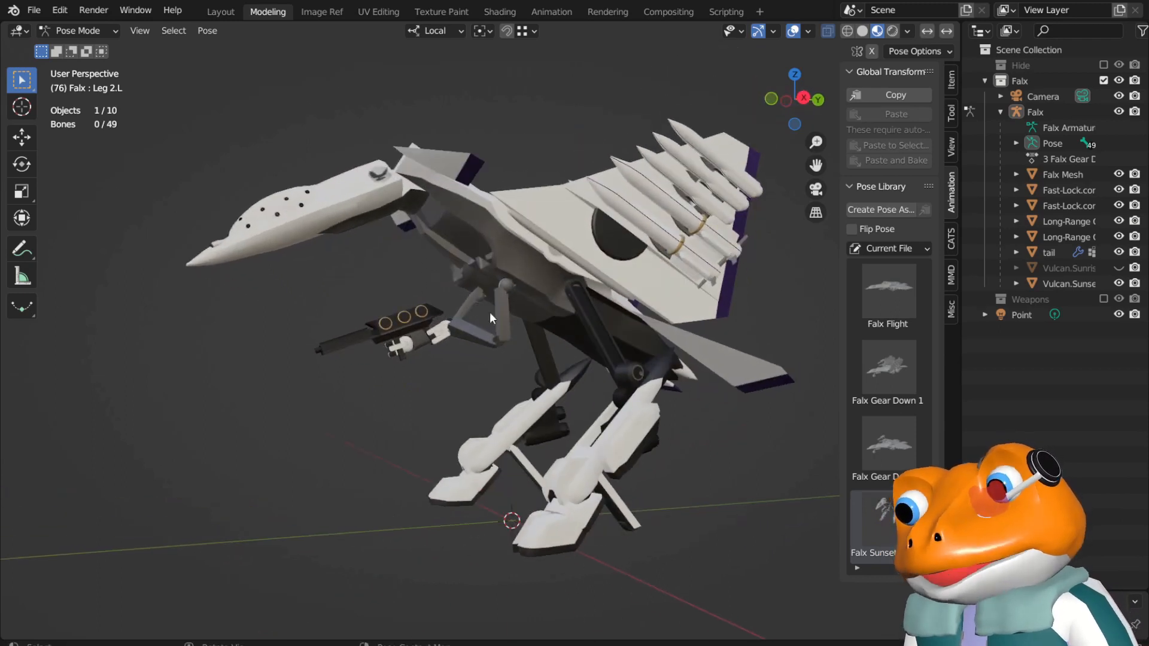
middle_drag(490, 312, 570, 350)
middle_drag(303, 307, 278, 303)
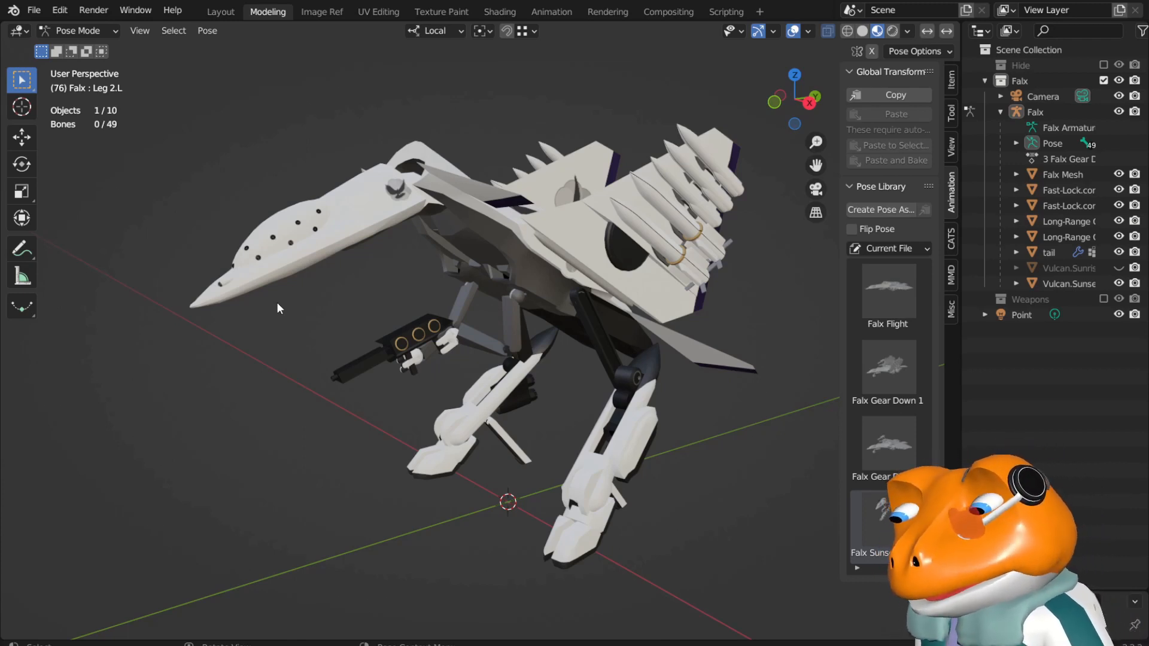
mouse_move(435, 249)
middle_down()
mouse_move(486, 242)
mouse_move(476, 261)
mouse_move(622, 292)
mouse_move(598, 306)
mouse_move(605, 311)
mouse_move(699, 290)
mouse_move(622, 286)
mouse_move(691, 265)
mouse_move(505, 269)
mouse_move(436, 275)
mouse_move(528, 295)
mouse_move(428, 318)
mouse_move(497, 322)
mouse_move(347, 312)
mouse_move(590, 305)
mouse_move(550, 324)
middle_up()
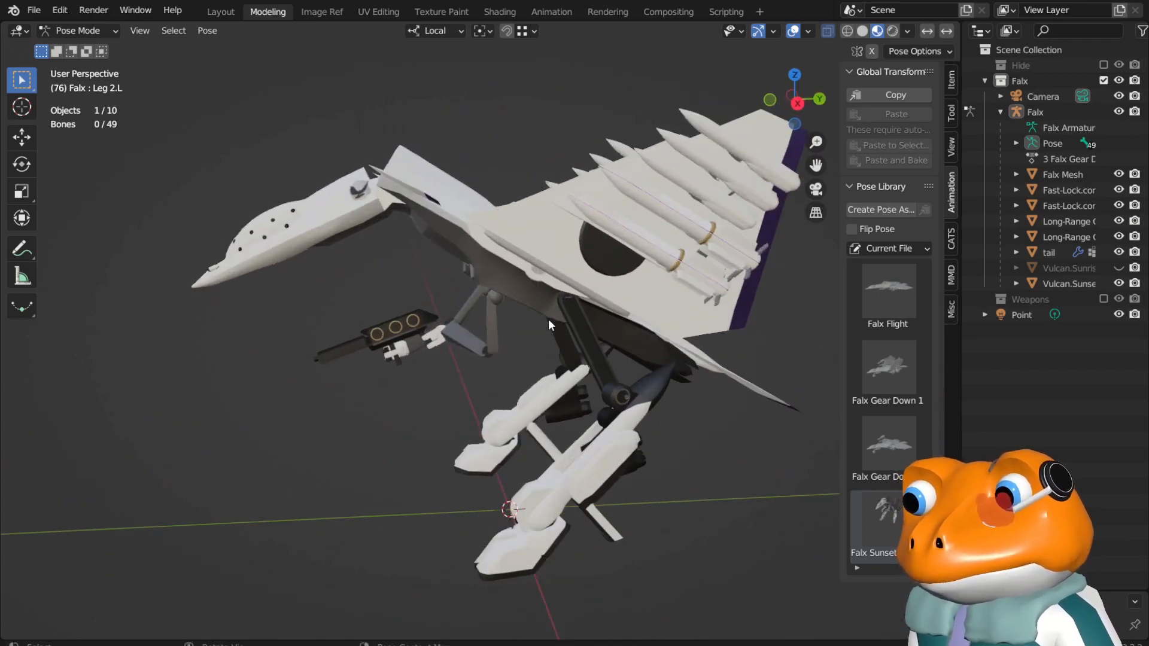
scroll(616, 304, down, 1)
scroll(620, 302, up, 2)
shift+middle_drag(808, 163, 777, 224)
scroll(776, 224, up, 2)
scroll(718, 244, down, 5)
scroll(680, 256, up, 6)
drag(817, 166, 719, 208)
drag(816, 143, 815, 124)
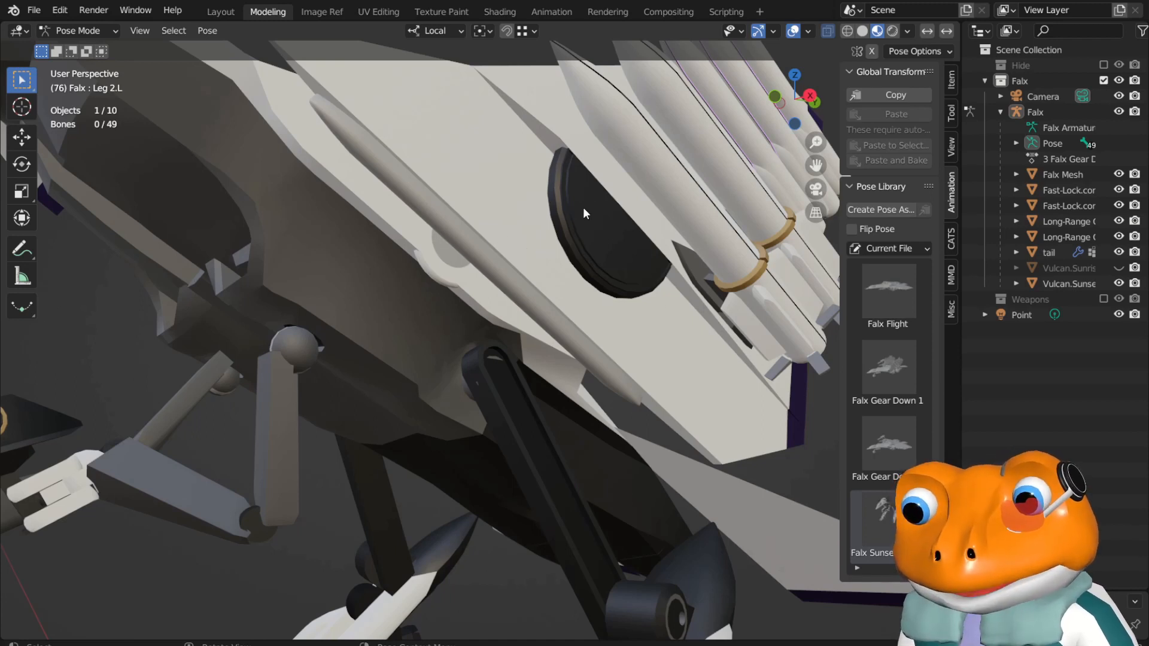
Apply the Falx Gear Down 1 pose to the model.
scroll(617, 261, down, 3)
scroll(617, 261, down, 2)
middle_drag(617, 262, 596, 309)
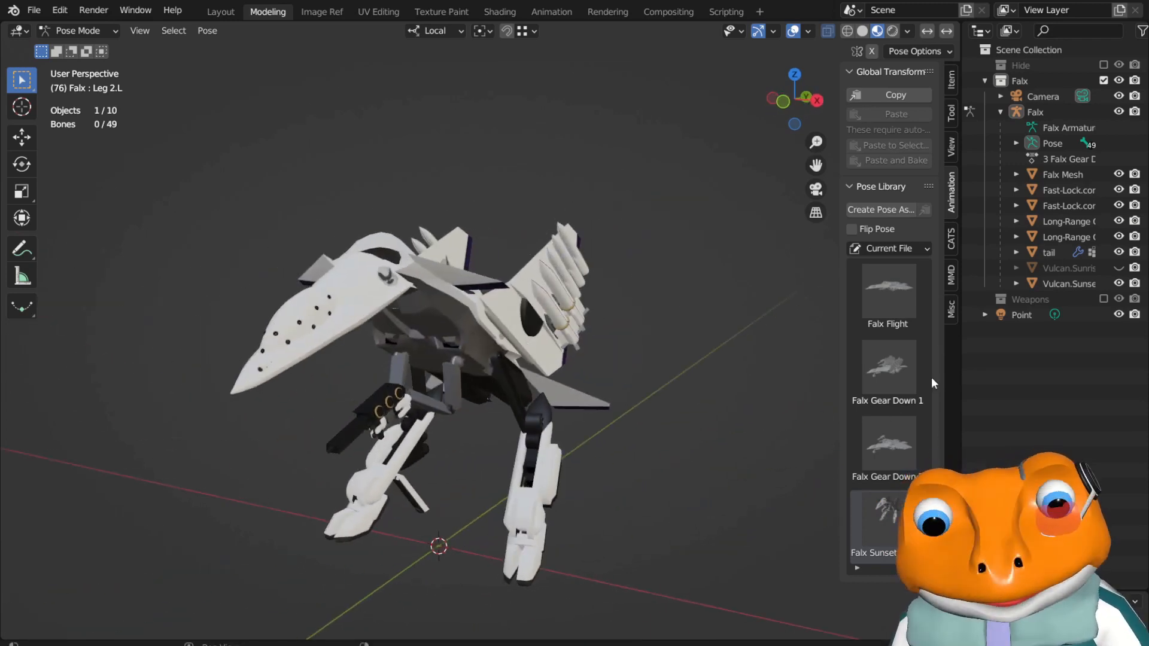
click(892, 358)
Inspect the gear-down pose's landing wheels, underside and folded wings from low front and side views.
middle_drag(581, 407, 363, 293)
scroll(406, 302, up, 2)
middle_drag(449, 308, 487, 374)
scroll(484, 376, up, 2)
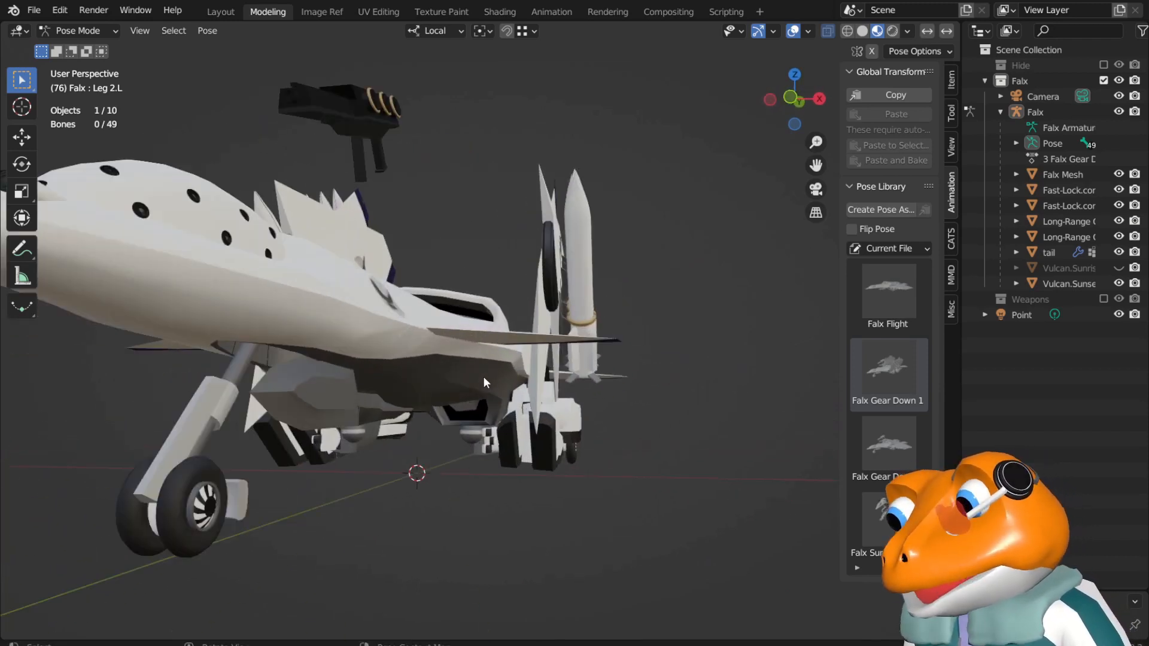
middle_drag(706, 239, 674, 245)
middle_drag(382, 375, 539, 326)
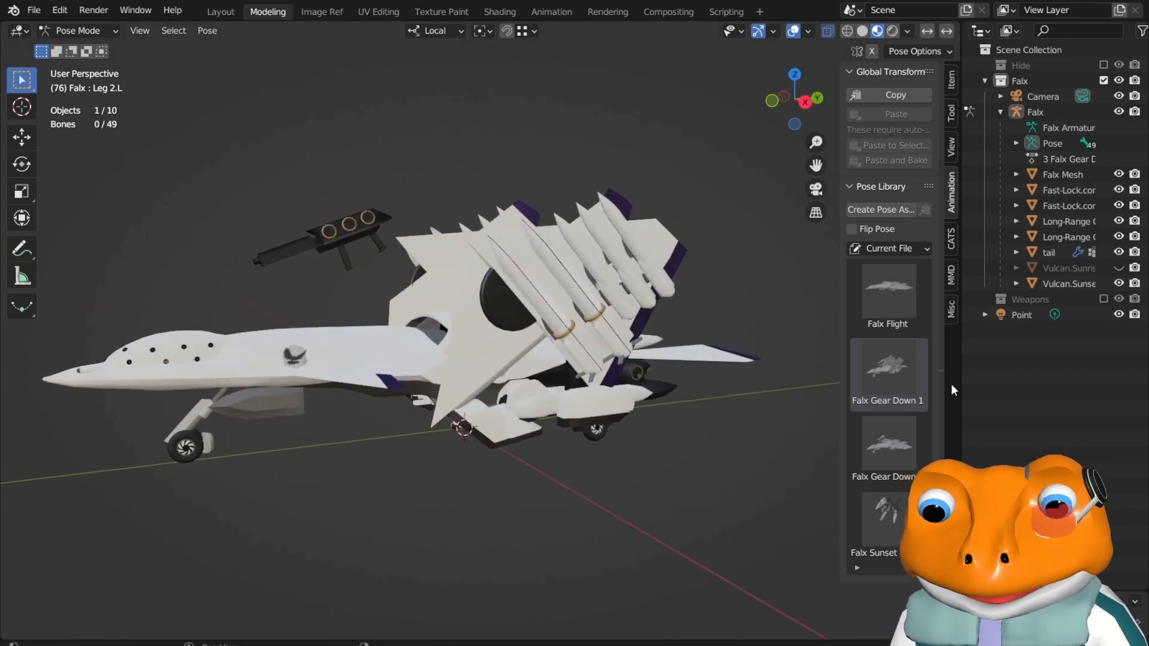
Apply the Falx Flight pose and view the jet from a low side angle.
click(907, 307)
middle_drag(719, 377, 401, 401)
click(90, 32)
middle_drag(317, 225, 411, 96)
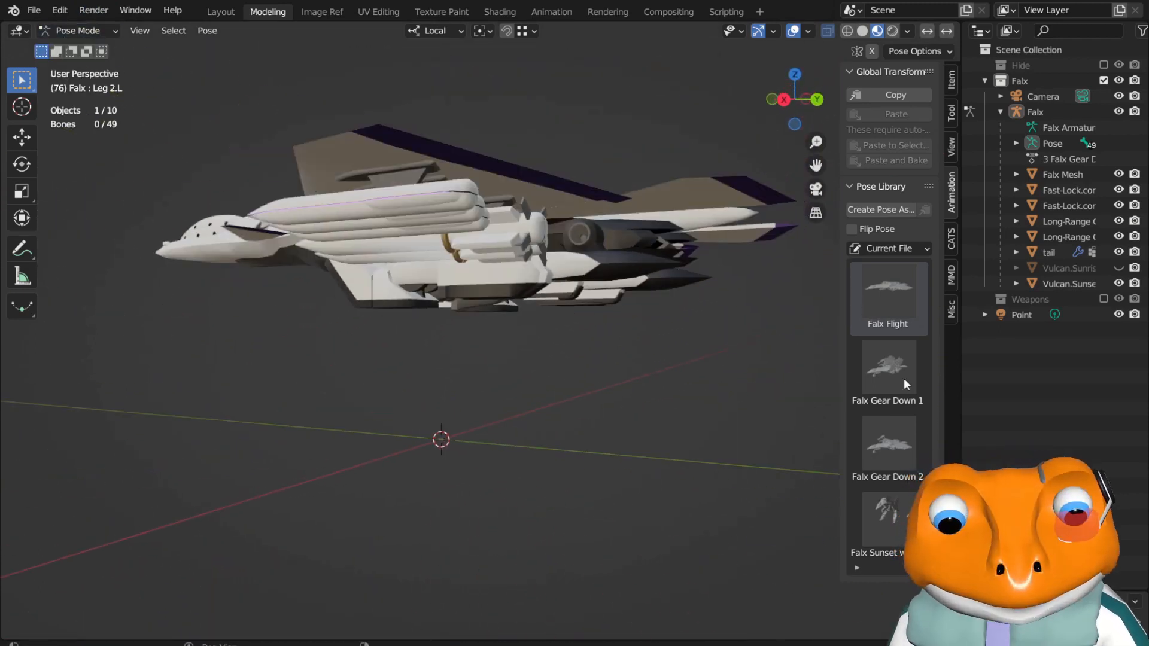
Apply the Falx Sunset pose and inspect the robot's legs, engine nozzles and raised wings from behind.
click(898, 503)
middle_drag(696, 397, 484, 367)
middle_drag(365, 336, 622, 366)
scroll(616, 353, down, 4)
middle_drag(608, 327, 549, 343)
scroll(550, 342, up, 3)
middle_drag(826, 190, 437, 383)
middle_drag(627, 281, 661, 289)
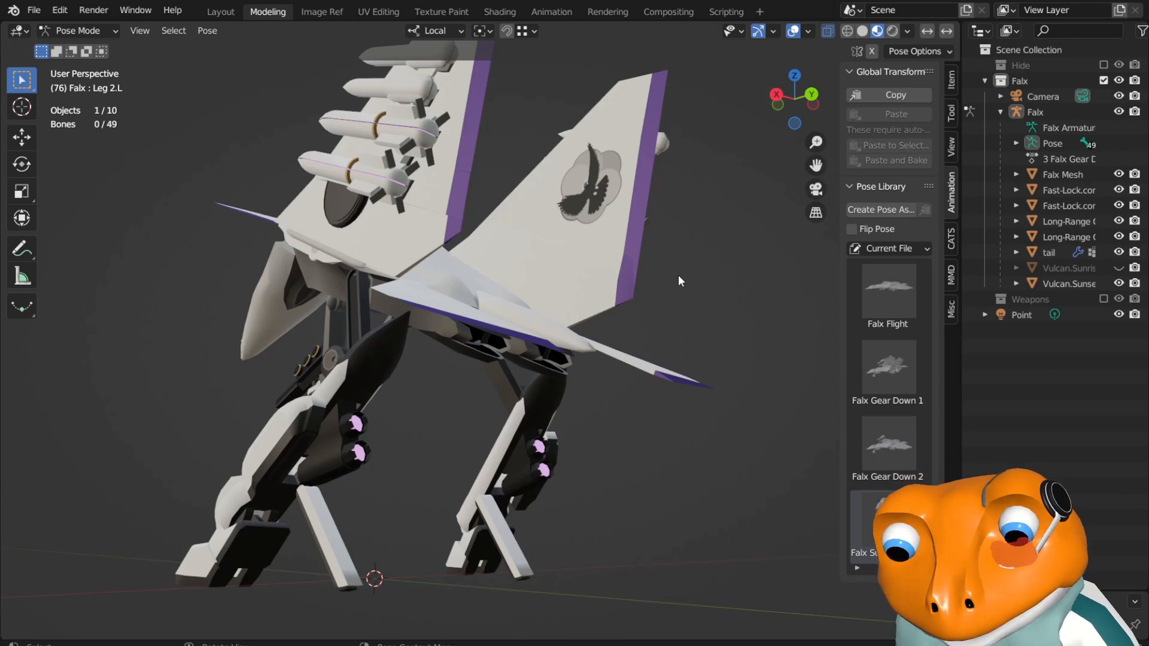
Inspect the robot's gun, arms, legs, tail fins and missile-laden wings from front, side and low views.
middle_drag(521, 313, 591, 337)
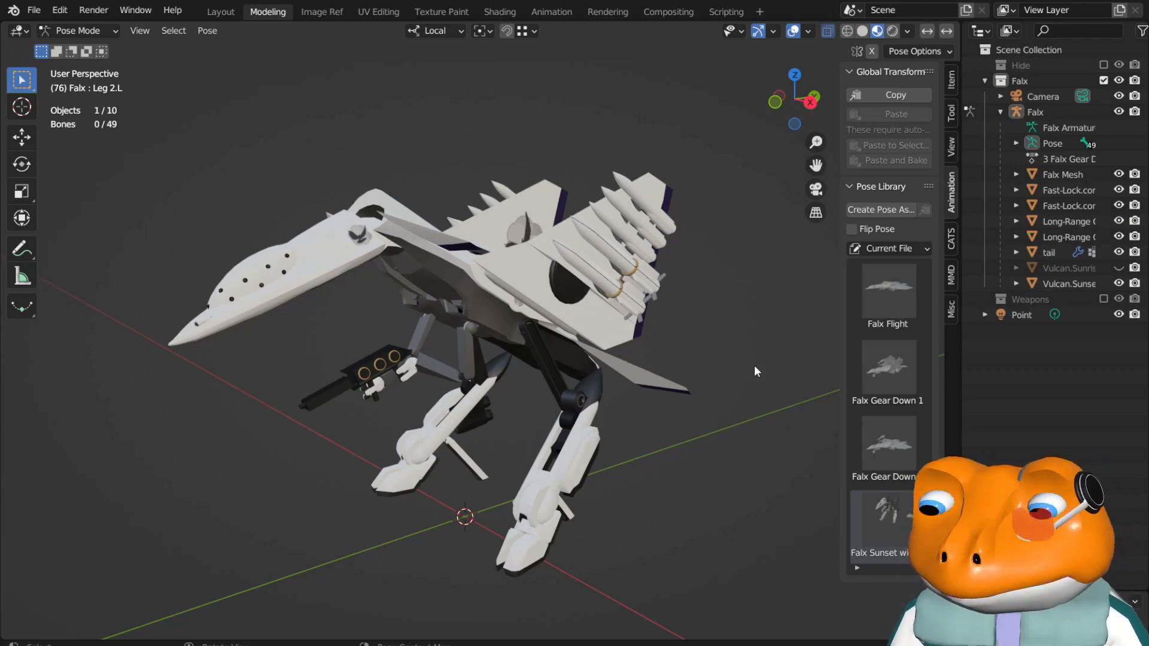
middle_drag(754, 365, 714, 250)
middle_drag(551, 287, 408, 322)
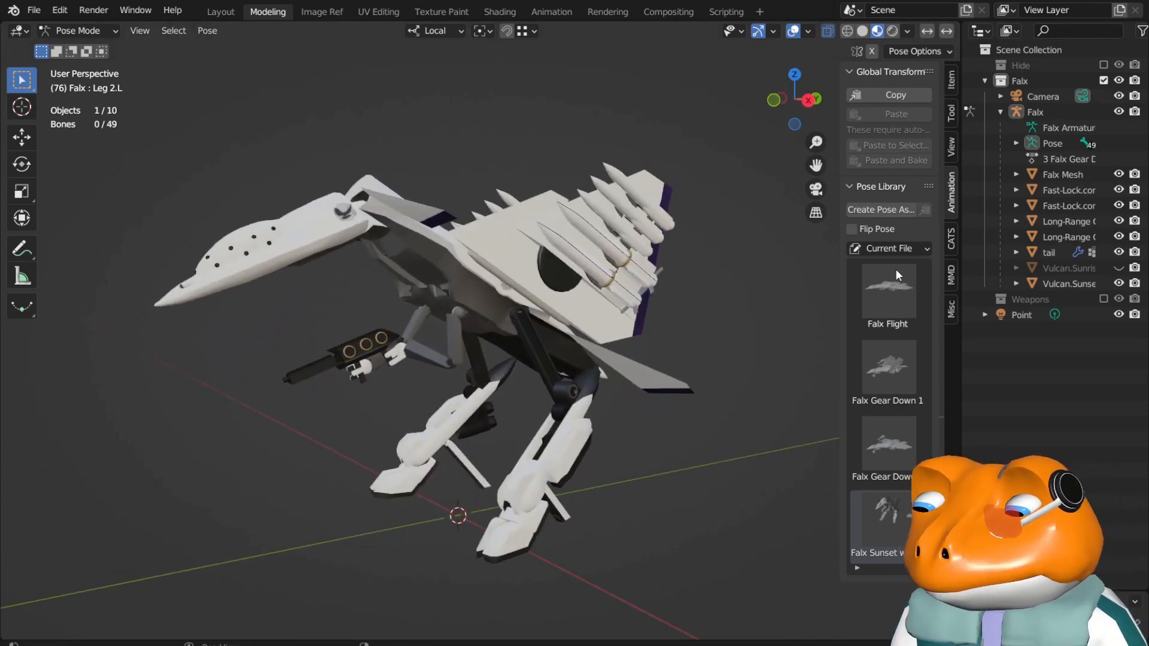
mouse_move(518, 339)
middle_down()
mouse_move(564, 357)
mouse_move(529, 330)
middle_up()
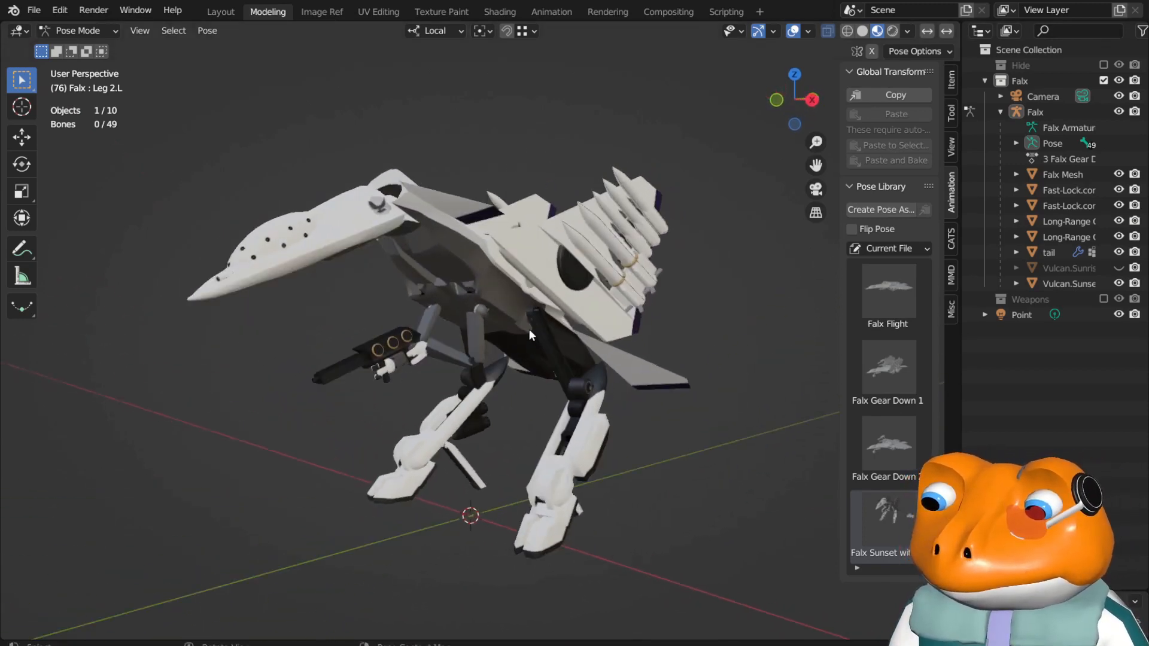
scroll(526, 325, up, 4)
scroll(531, 324, down, 2)
middle_drag(609, 302, 401, 371)
scroll(687, 581, up, 3)
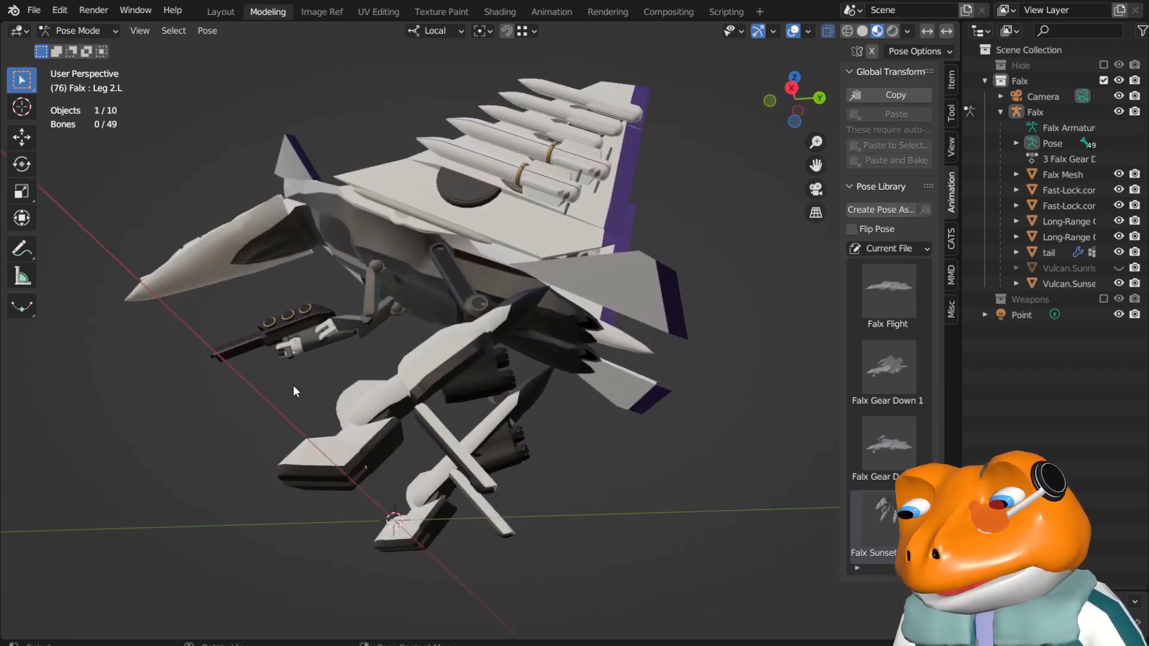
middle_drag(294, 391, 526, 450)
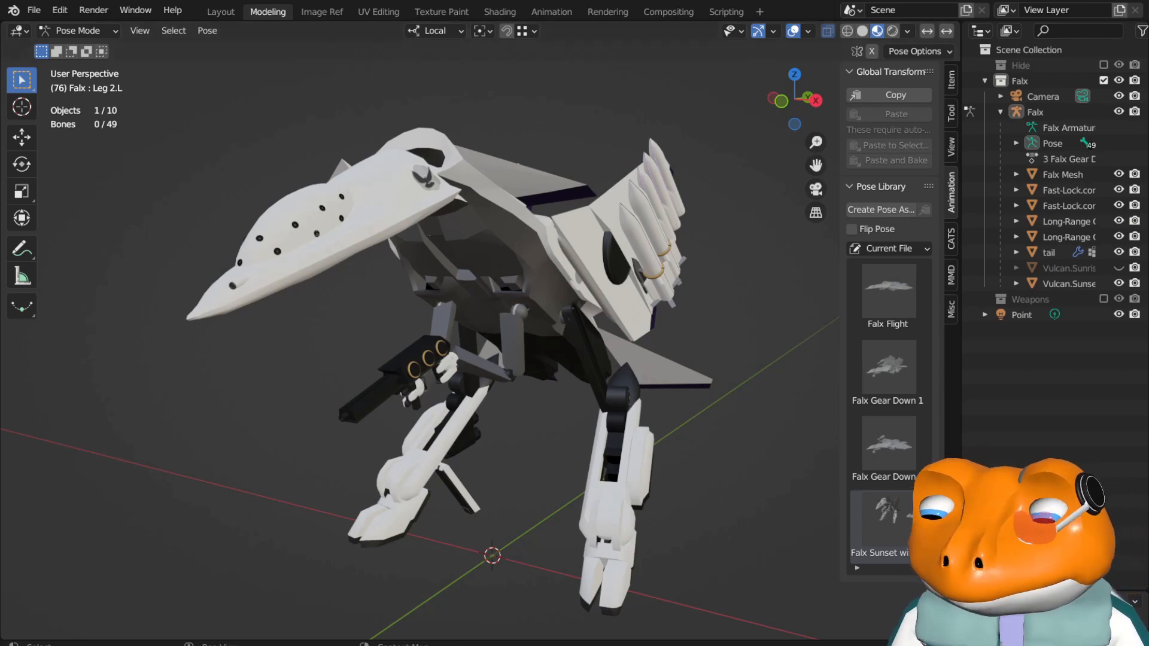
middle_drag(430, 524, 620, 417)
middle_drag(826, 455, 527, 455)
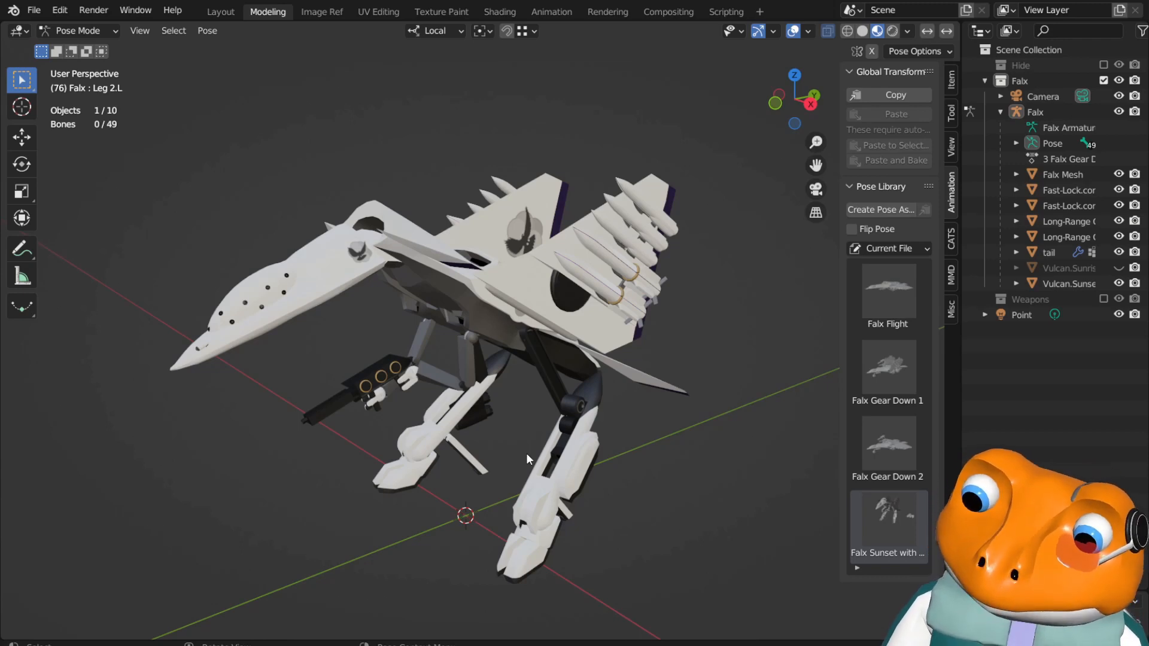
Examine the robot's nose up close, including the round sensor ports on its canopy bulge.
middle_drag(526, 458, 425, 219)
drag(816, 142, 815, 122)
drag(815, 165, 894, 219)
drag(815, 143, 815, 125)
drag(816, 165, 894, 152)
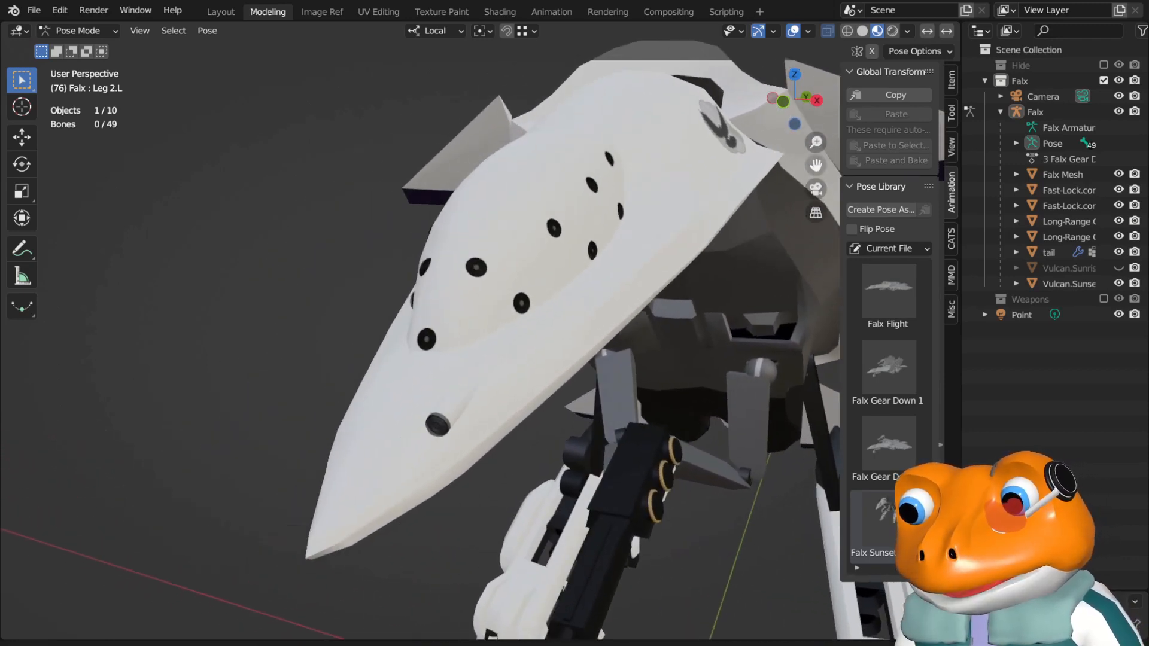
middle_drag(637, 184, 623, 192)
middle_drag(501, 265, 537, 249)
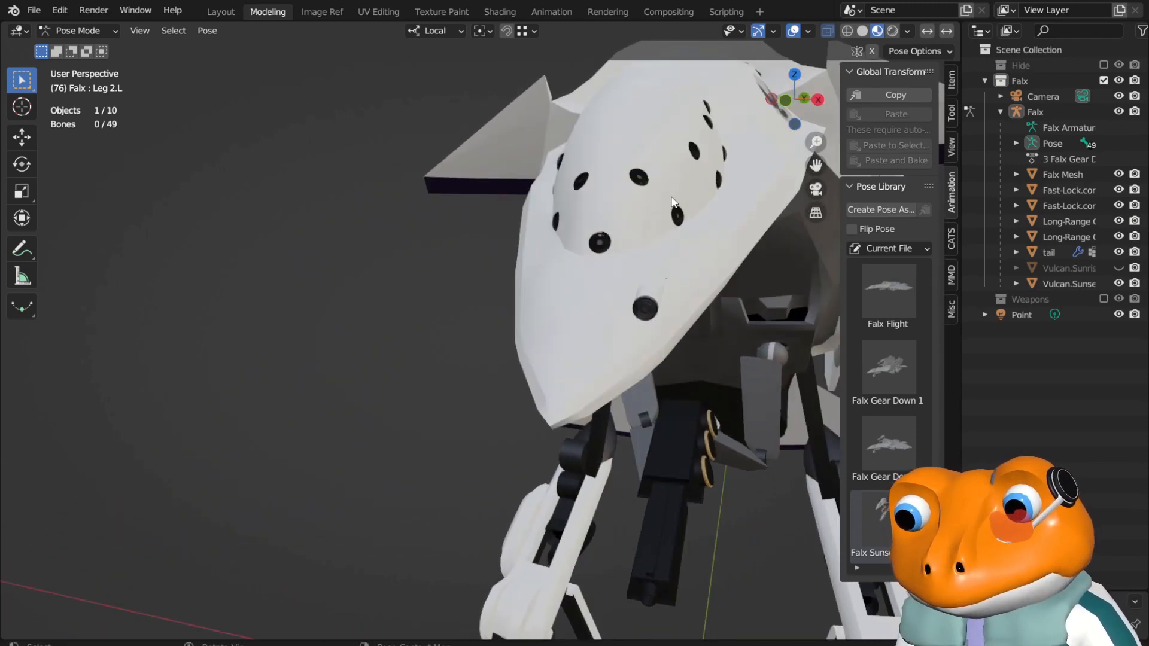
scroll(672, 202, up, 4)
middle_drag(695, 191, 658, 206)
scroll(675, 215, down, 2)
View the whole robot from the front and side, with another close look at its body.
scroll(674, 221, down, 5)
middle_drag(771, 185, 686, 200)
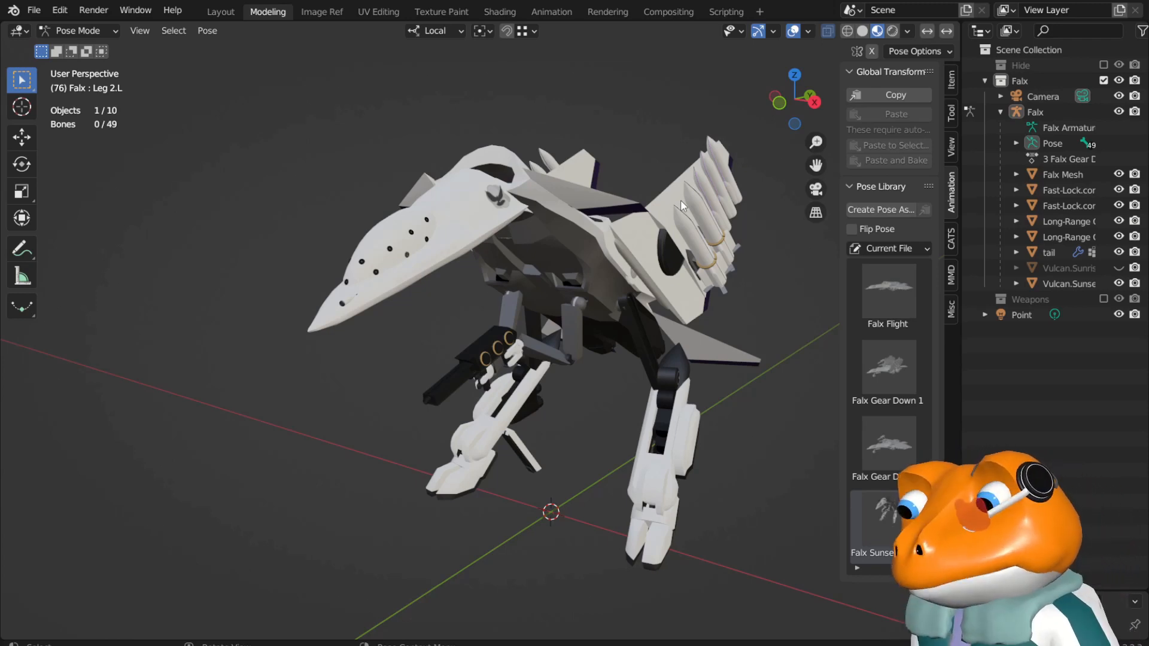
middle_drag(512, 327, 694, 215)
scroll(500, 319, up, 6)
scroll(490, 303, down, 5)
middle_drag(835, 160, 638, 225)
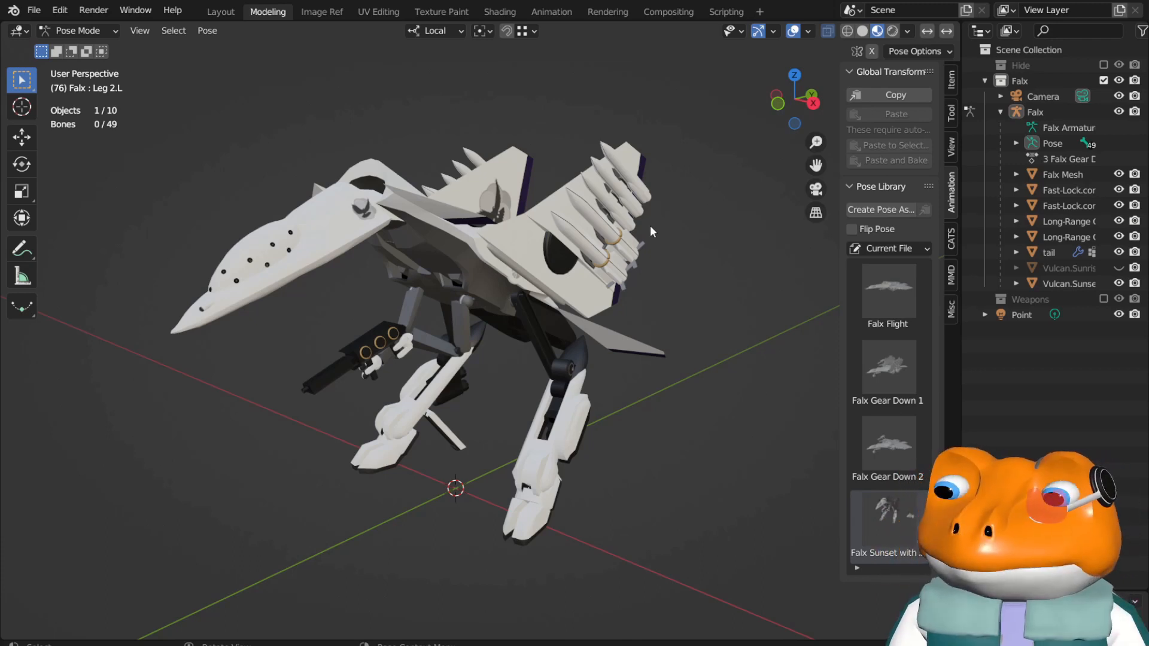
middle_drag(650, 225, 920, 322)
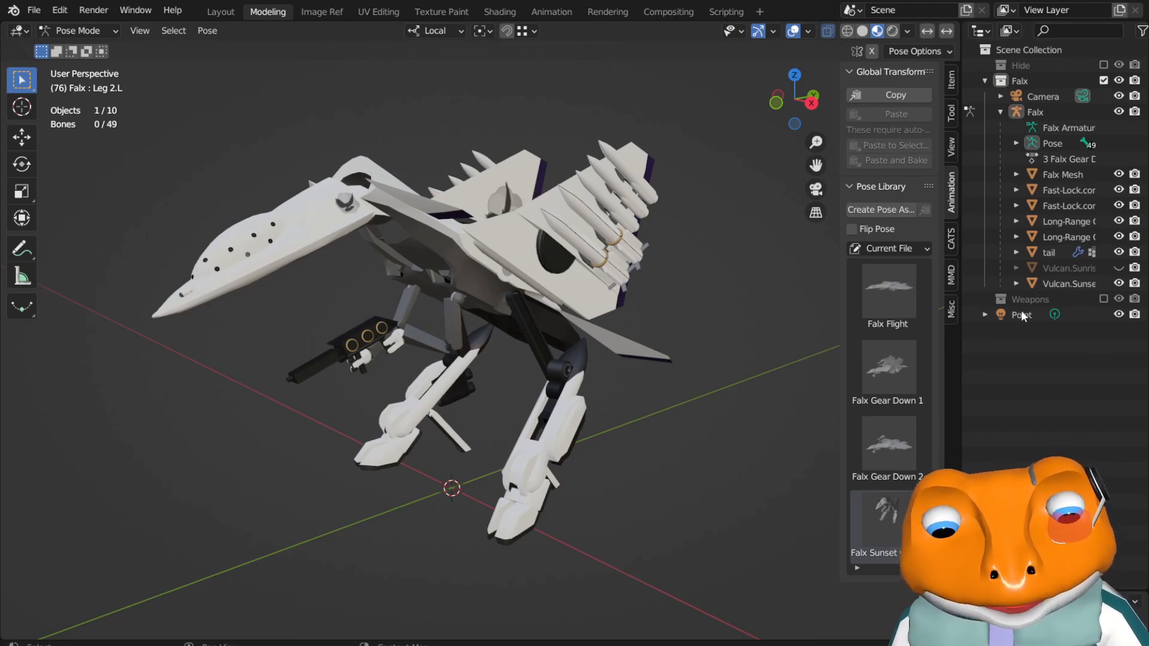
middle_drag(725, 266, 598, 393)
Apply the Falx Flight pose and hide the Vulcan.Sunset gun.
click(885, 281)
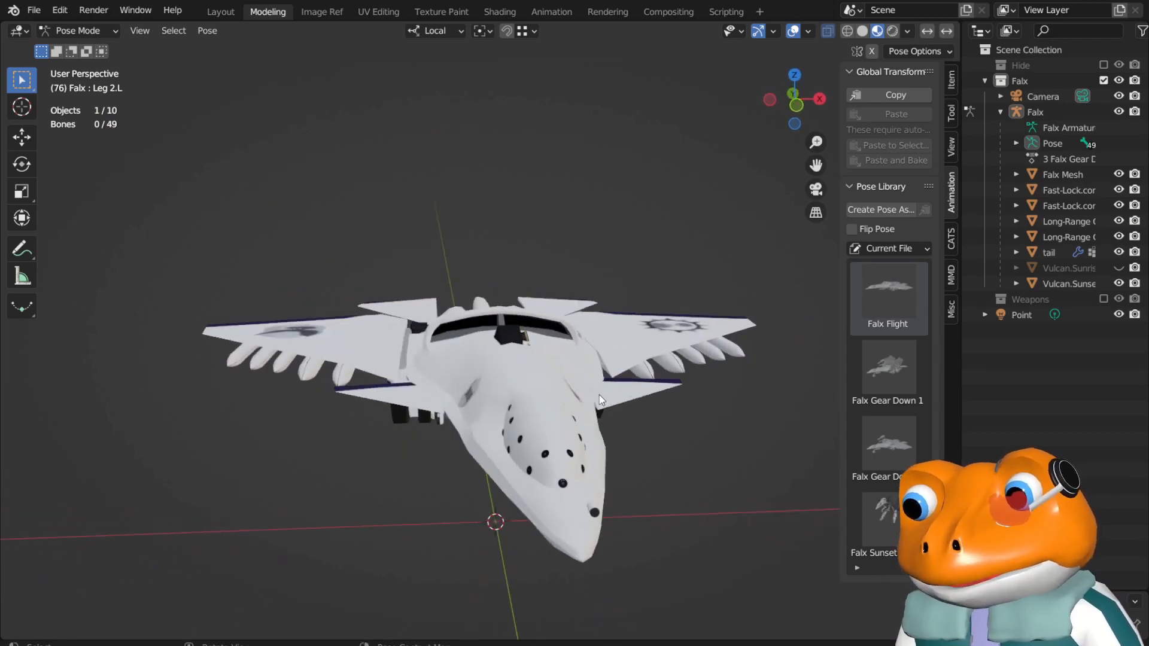
middle_drag(512, 337, 462, 349)
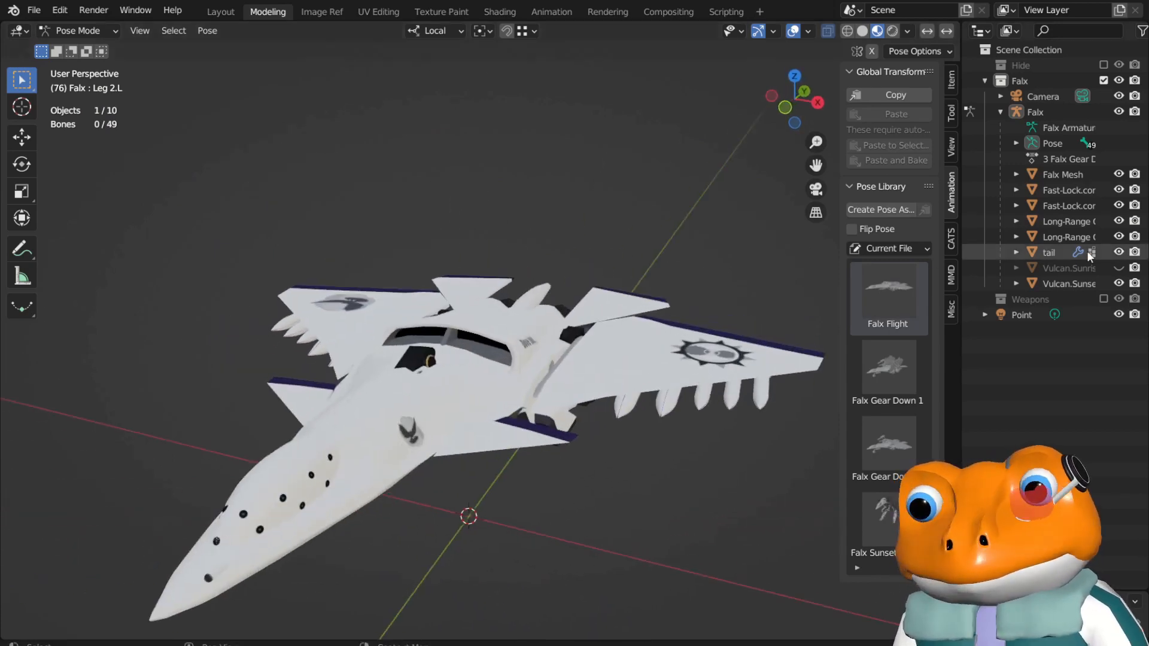
click(1119, 284)
Compare the jet's two side profiles in the left and right orthographic views.
middle_drag(832, 345, 659, 197)
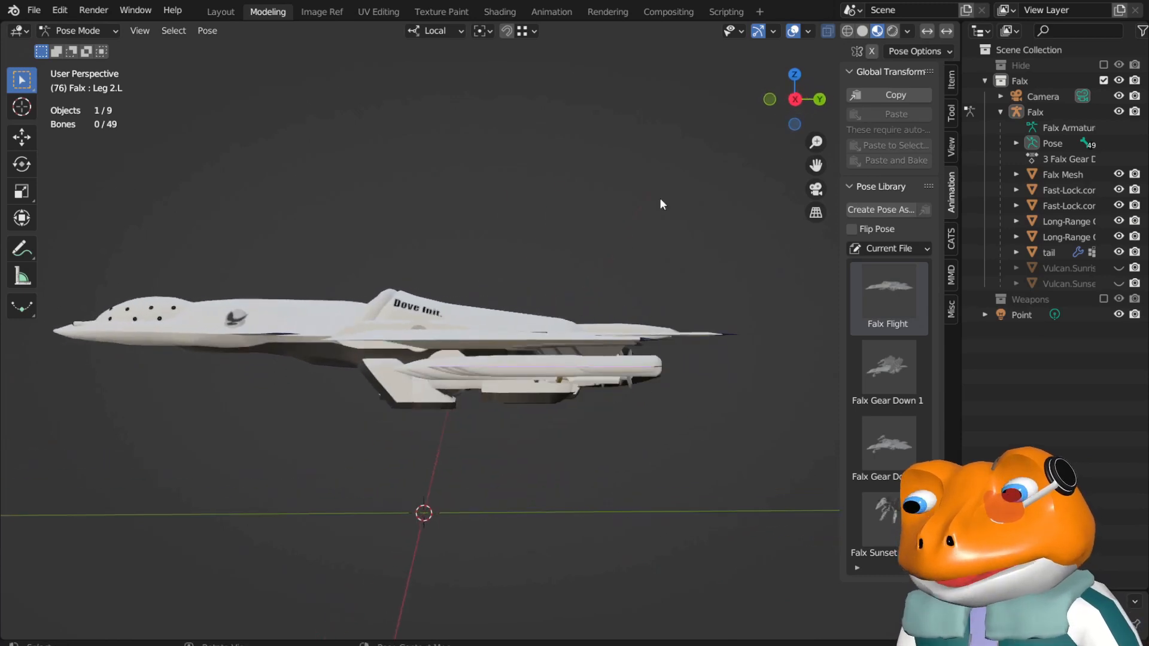
click(787, 105)
drag(816, 165, 671, 161)
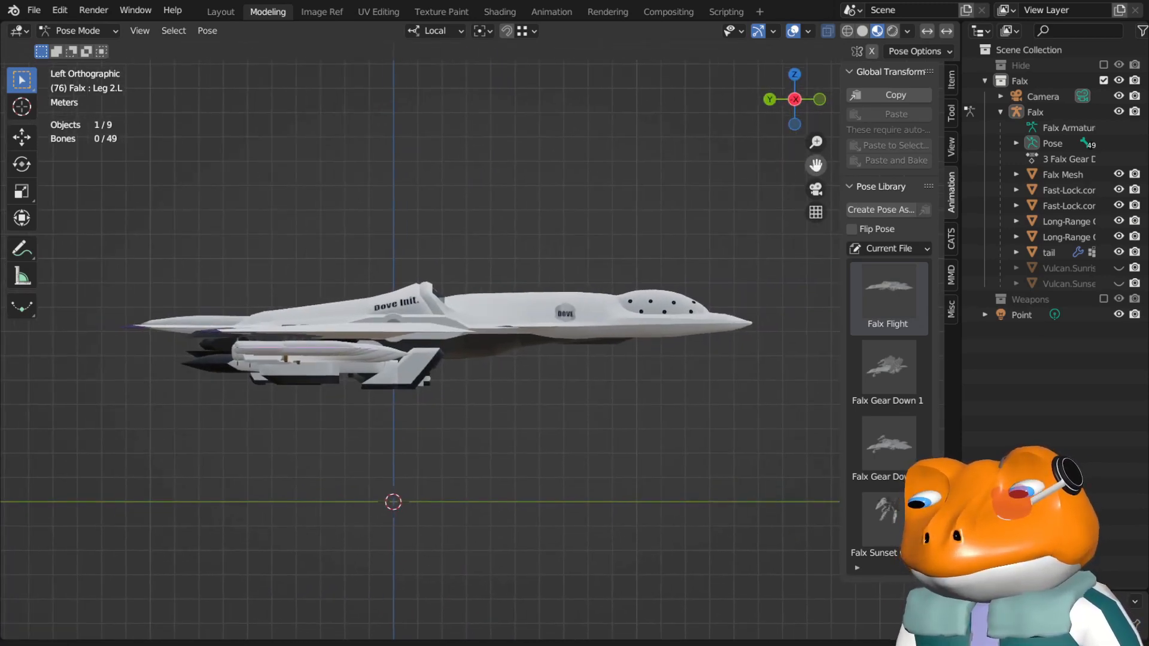
click(796, 100)
drag(804, 175, 768, 188)
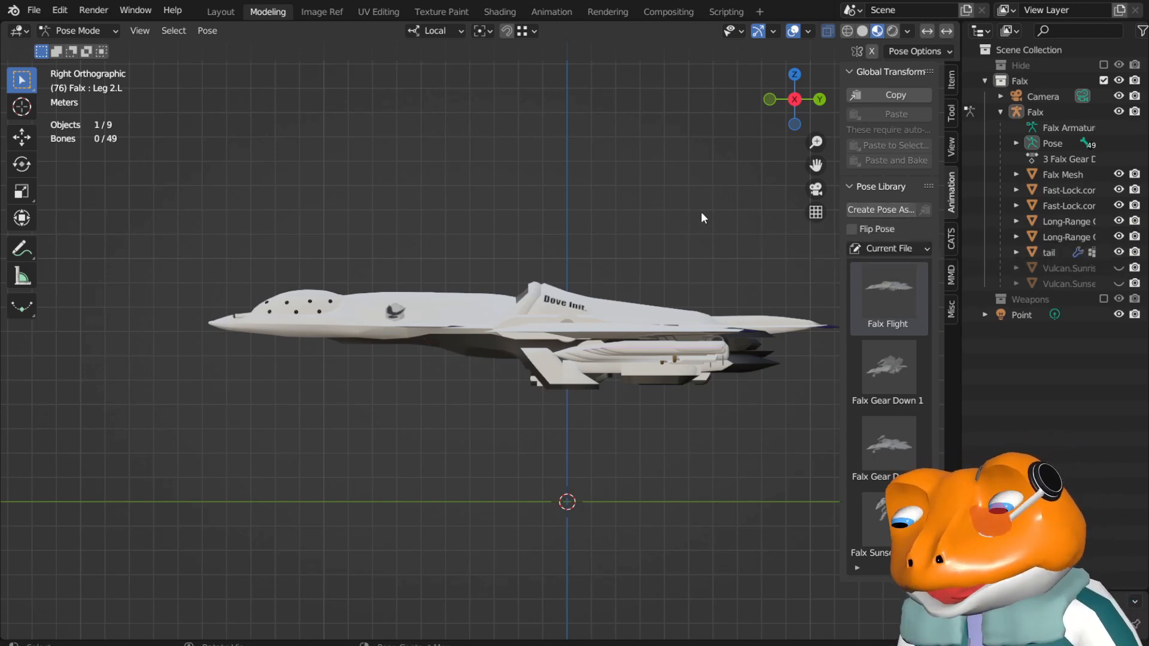
Inspect the jet's upper surfaces, wing emblems and fuselage markings from several front angles in perspective.
middle_drag(563, 272, 561, 406)
scroll(659, 341, up, 5)
scroll(561, 393, down, 4)
scroll(392, 358, up, 2)
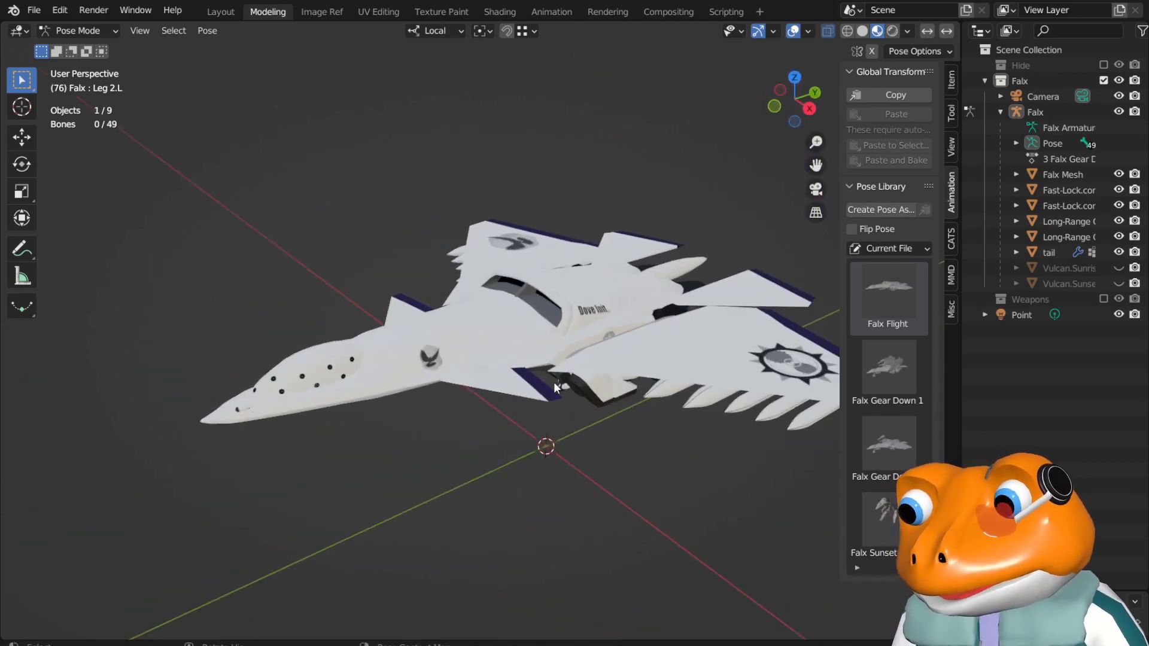
drag(814, 163, 763, 195)
middle_drag(763, 195, 748, 168)
scroll(689, 239, up, 1)
middle_drag(665, 263, 537, 339)
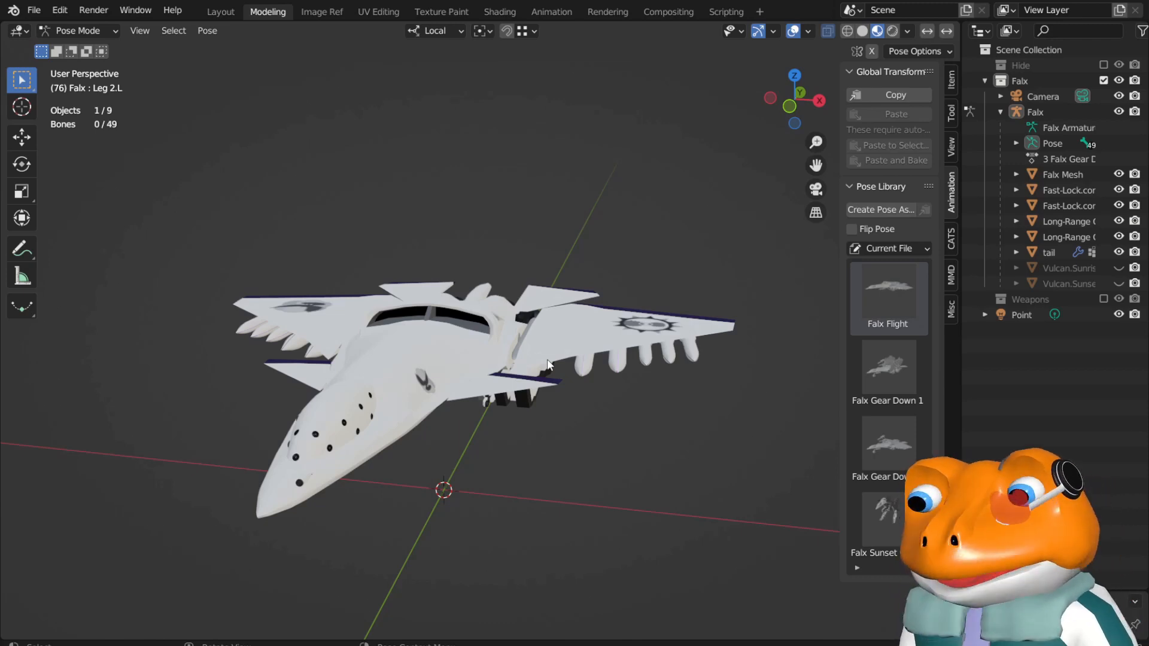
middle_drag(547, 359, 454, 302)
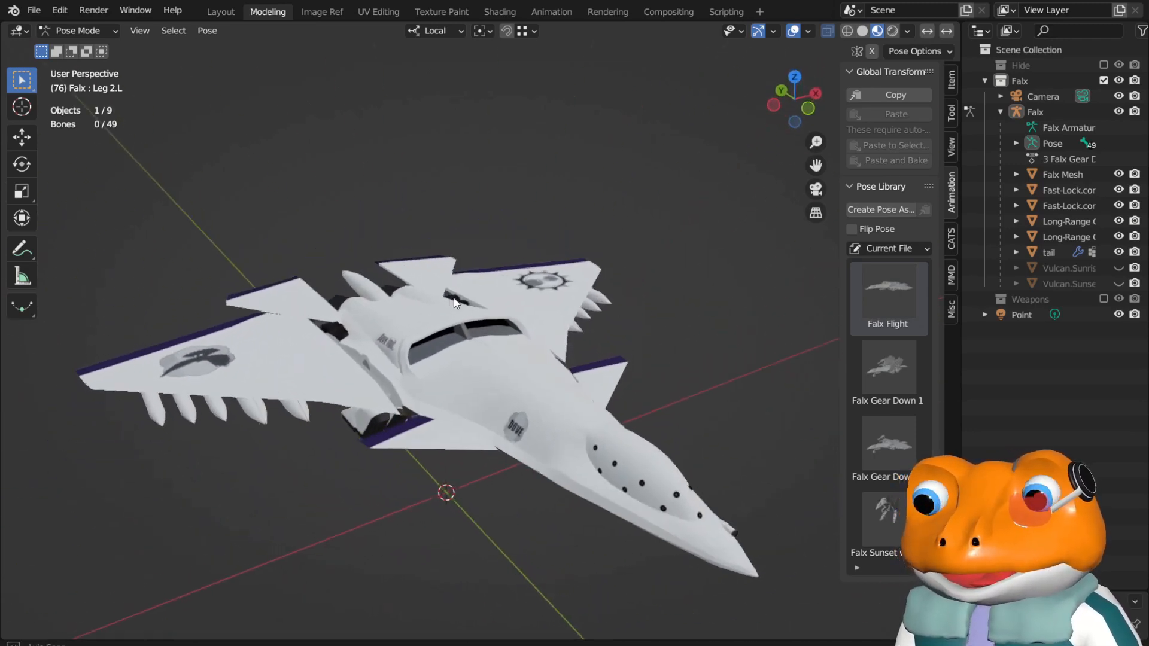
scroll(458, 304, down, 1)
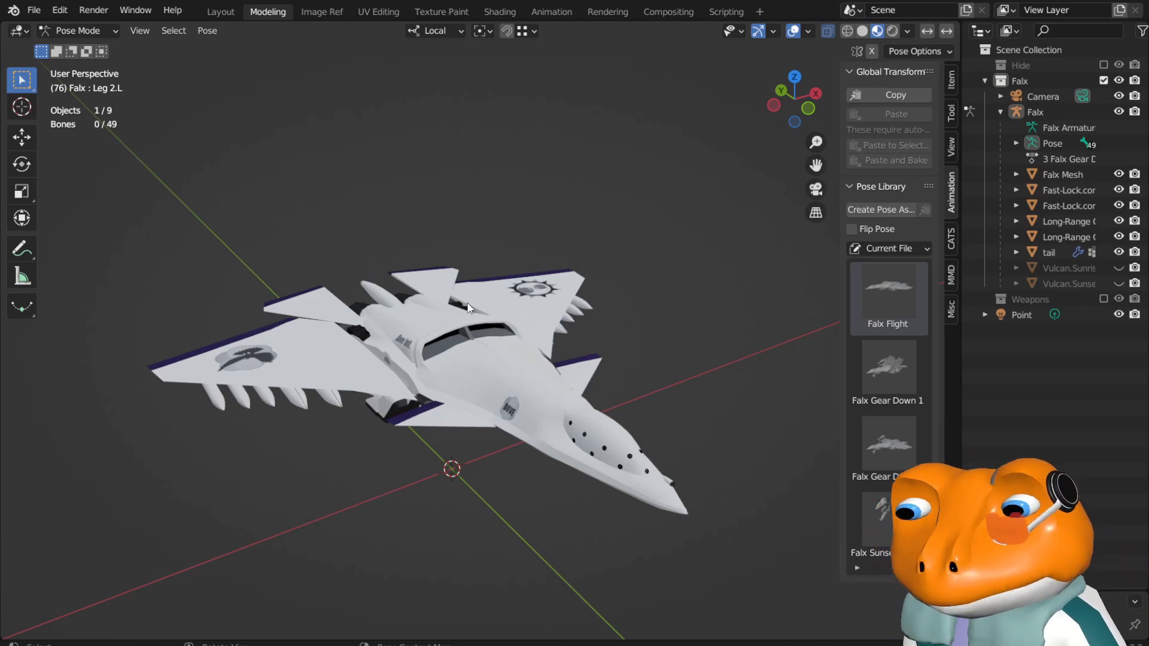
Inspect the jet's tail and engines from behind, and its canopy bulge and underside up close.
middle_drag(467, 307, 632, 361)
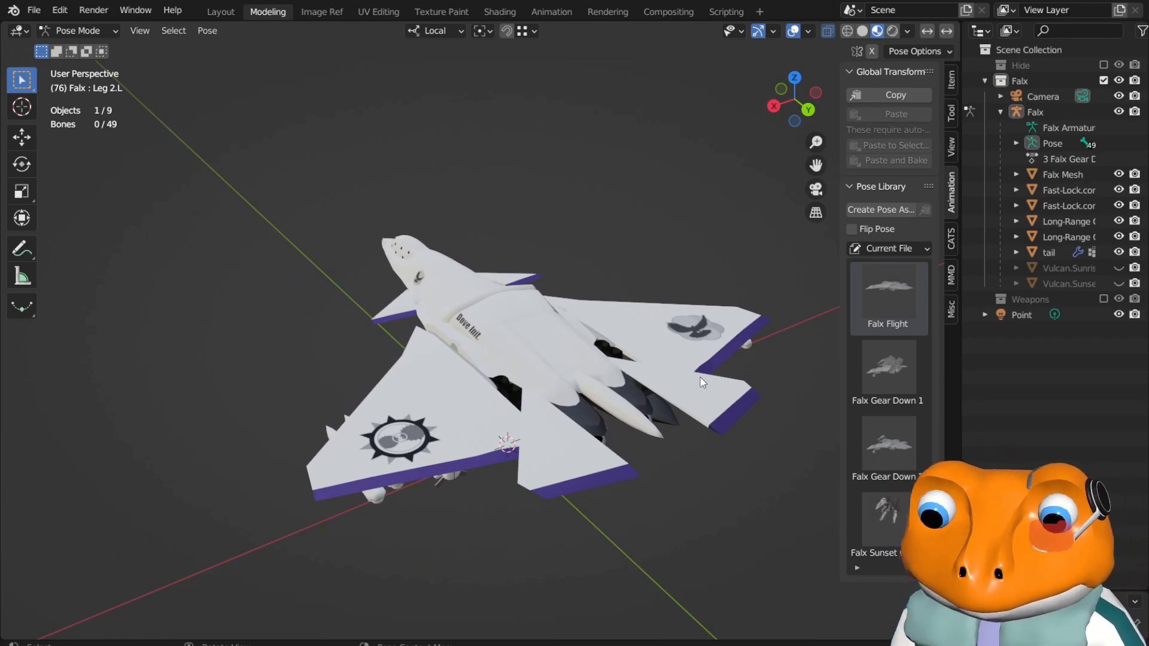
middle_drag(700, 377, 605, 296)
scroll(604, 296, up, 3)
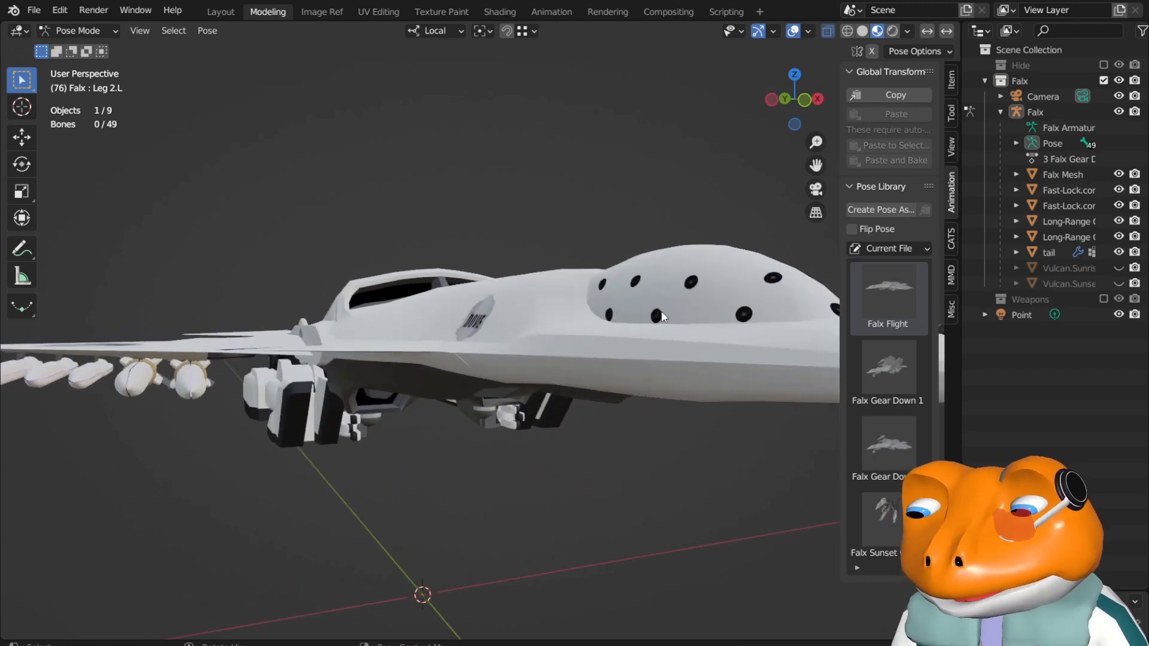
middle_drag(640, 306, 439, 368)
middle_drag(332, 417, 465, 384)
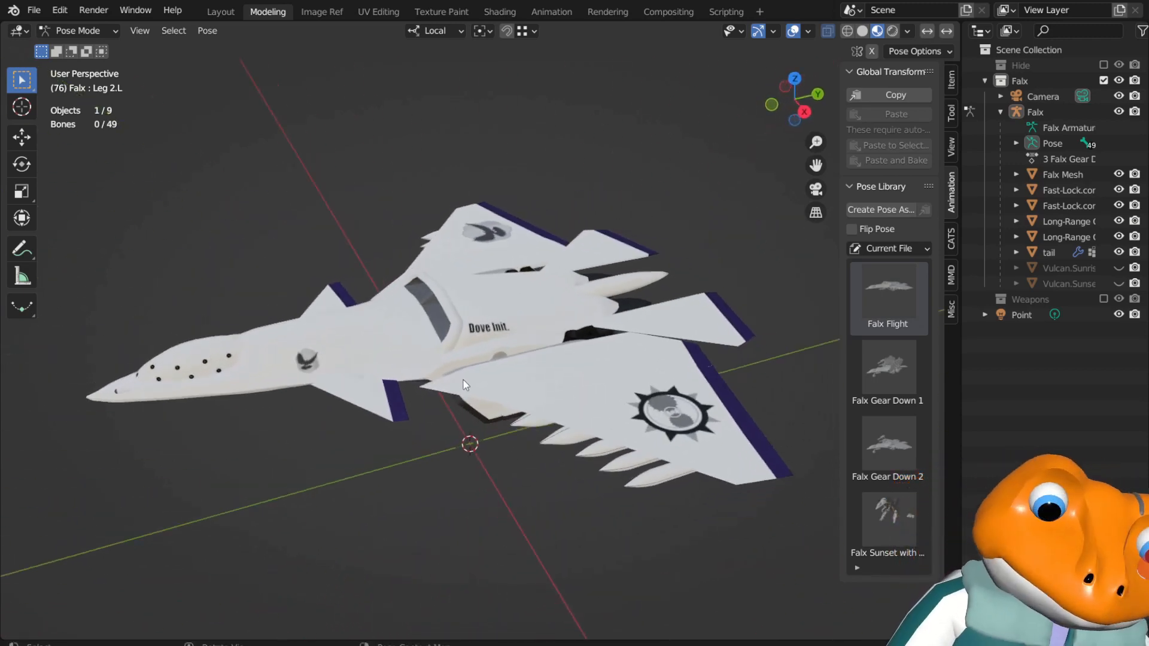
Apply the Falx Gear Down 1 pose and frame the model in a front side view.
click(889, 368)
middle_drag(799, 409, 559, 259)
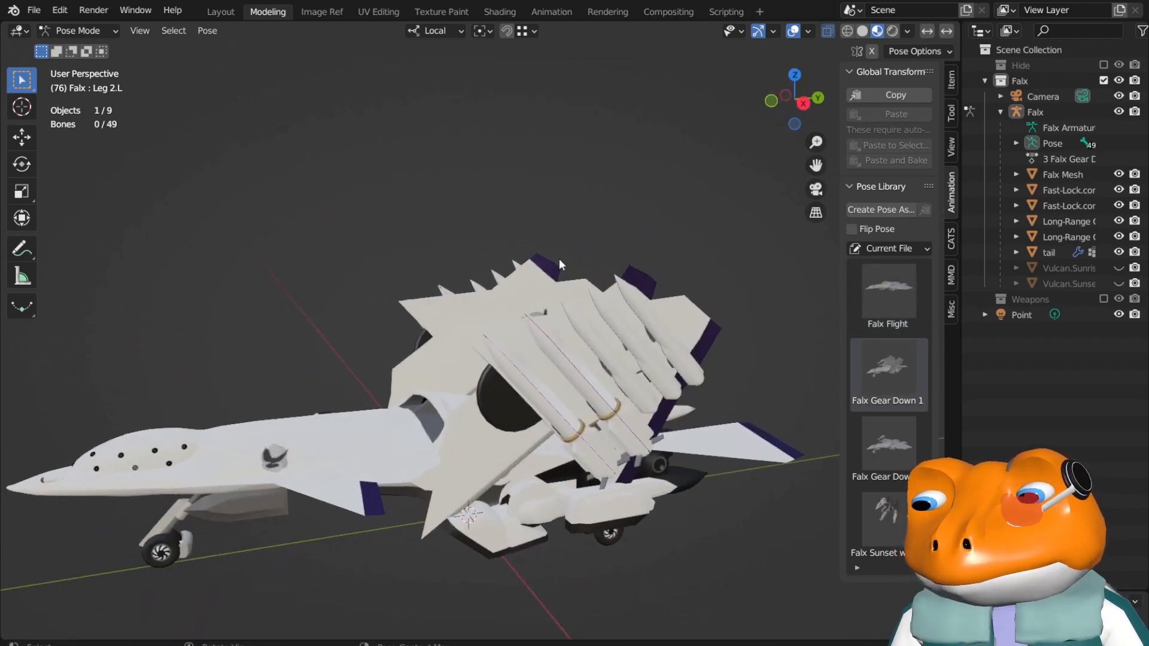
drag(816, 165, 847, 114)
middle_drag(541, 313, 605, 299)
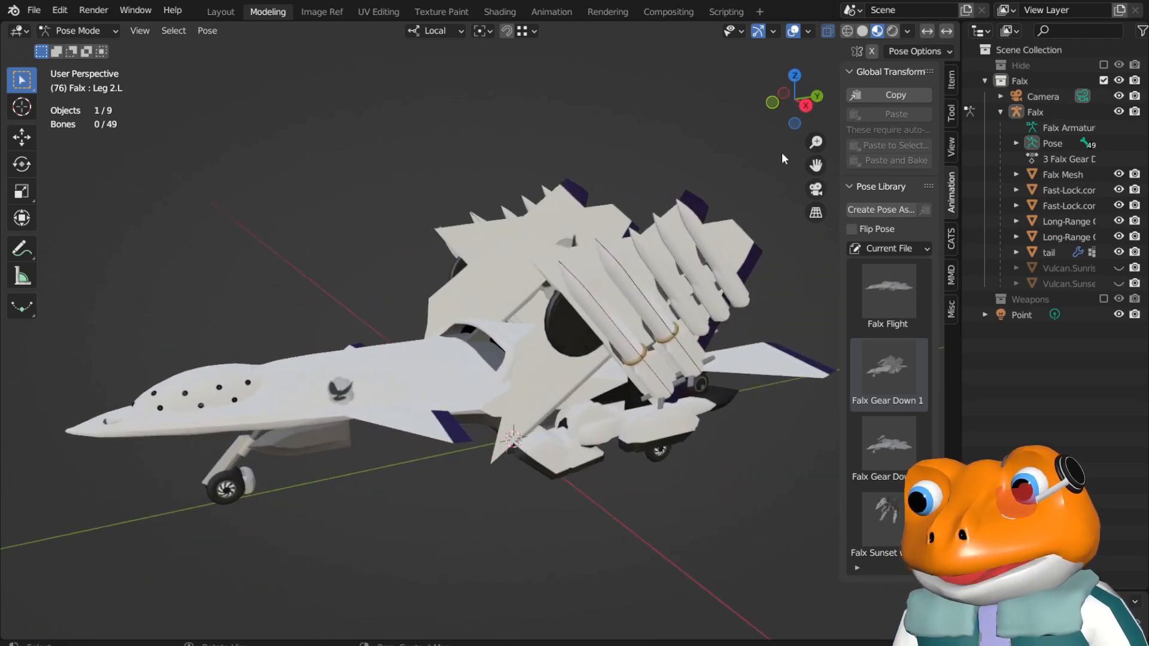
Try rendered viewport shading and return to material preview.
click(891, 30)
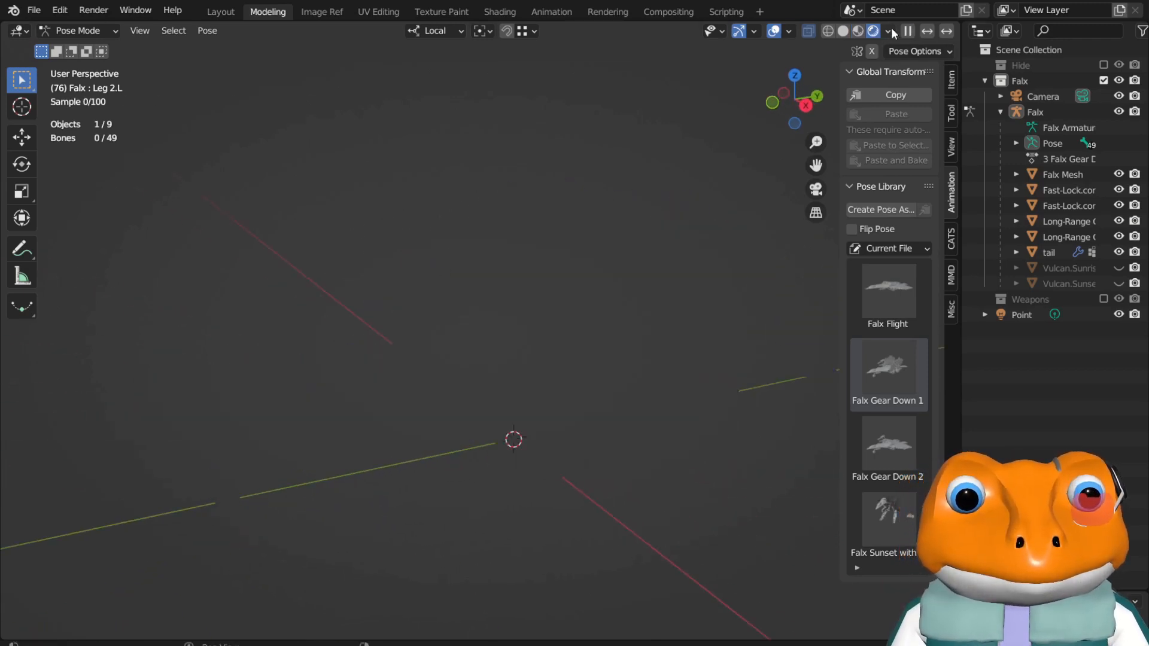
click(858, 30)
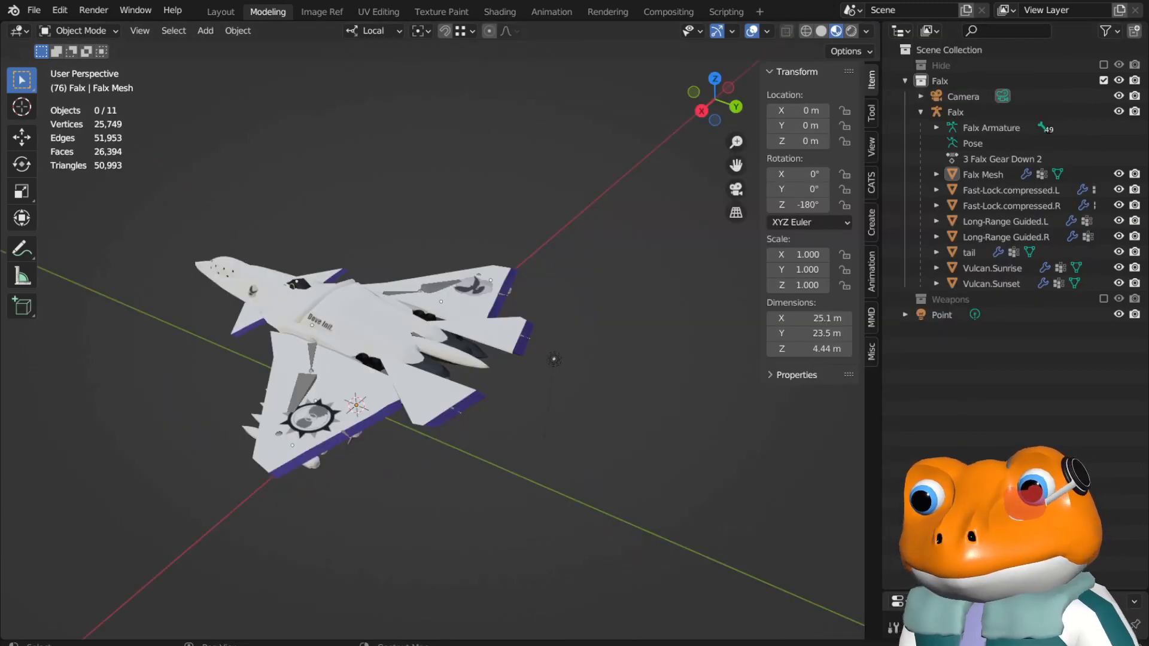
Inspect the jet with its back-mounted gun from rear, side and front views in Object Mode.
middle_drag(406, 307, 510, 277)
drag(733, 170, 784, 152)
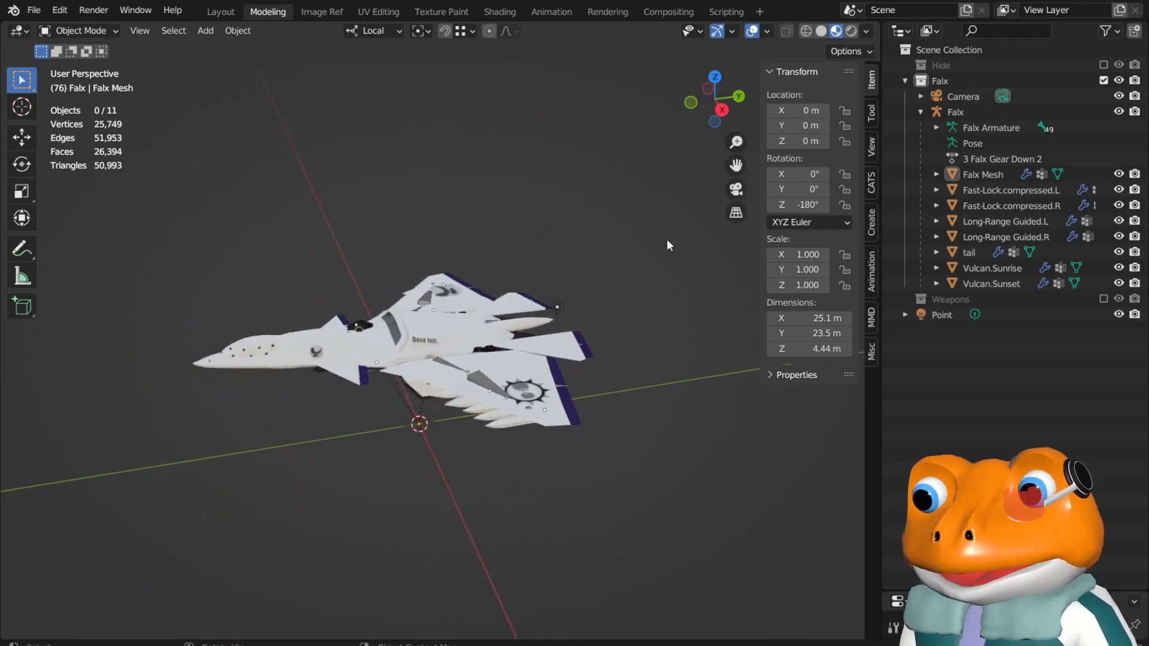
scroll(665, 242, up, 4)
middle_drag(595, 259, 658, 245)
scroll(662, 248, down, 3)
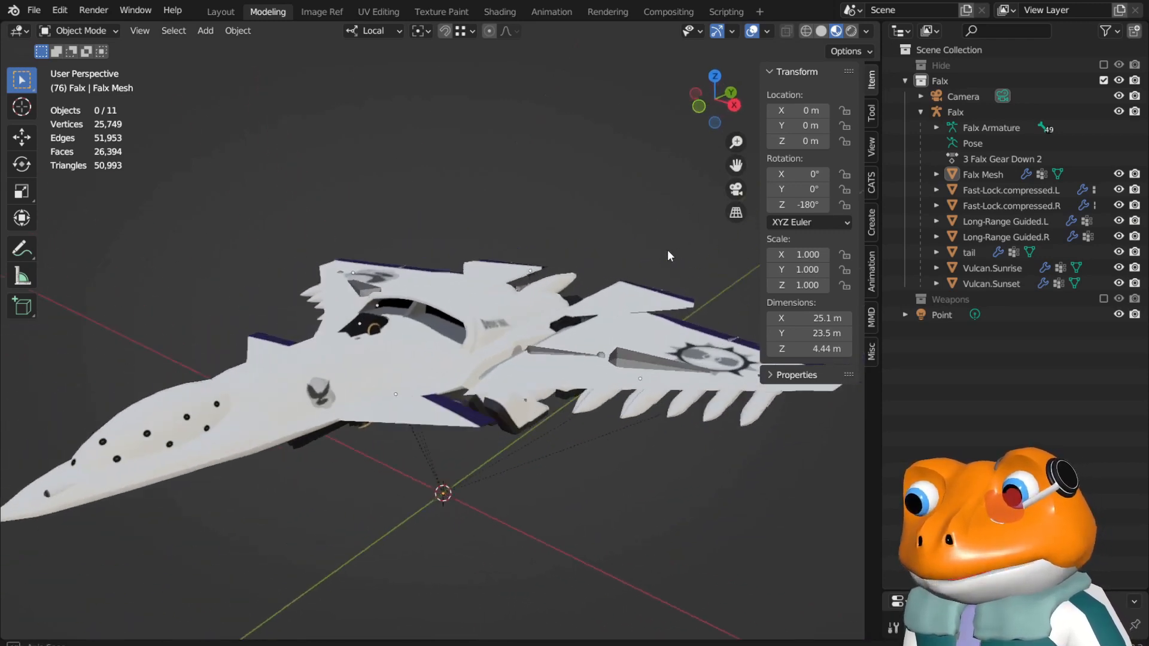
scroll(622, 240, down, 2)
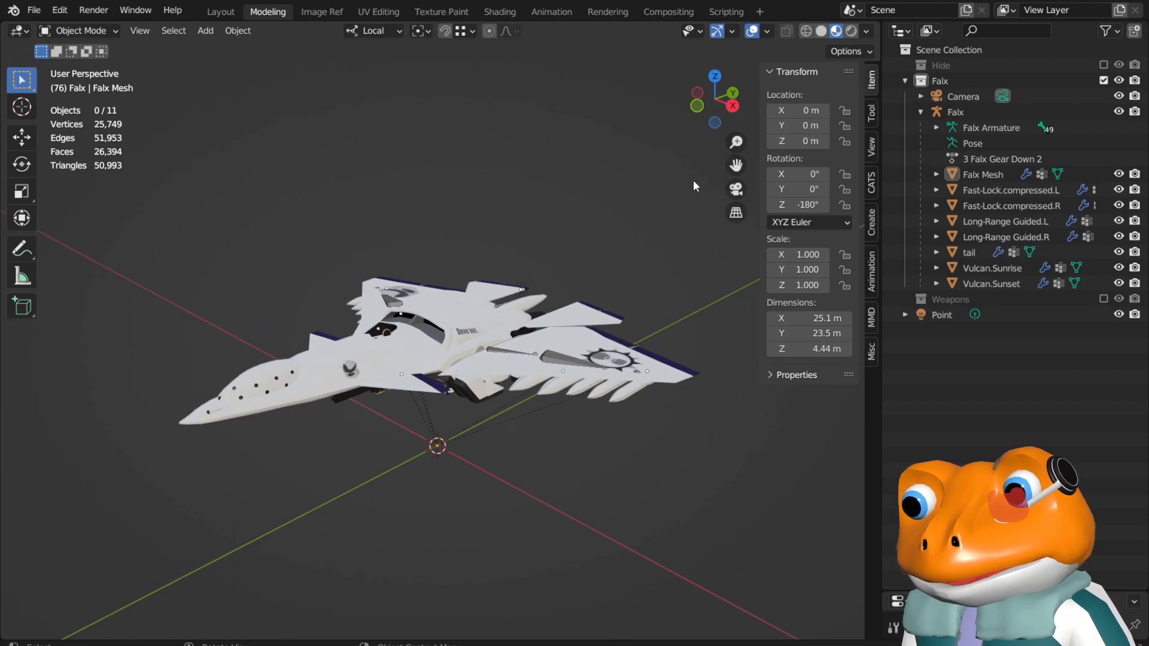
scroll(691, 182, up, 2)
scroll(688, 184, down, 1)
drag(736, 166, 766, 149)
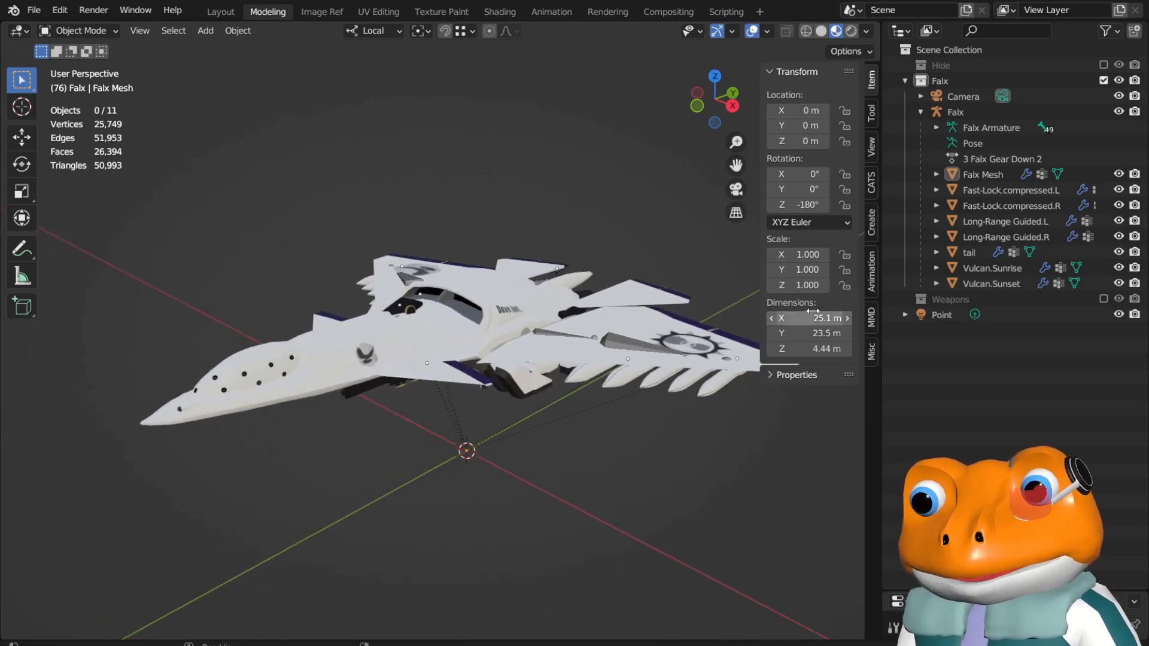
Widen the 3D viewport and hide the Vulcan.Sunset gun on the jet's back.
drag(878, 304, 1059, 303)
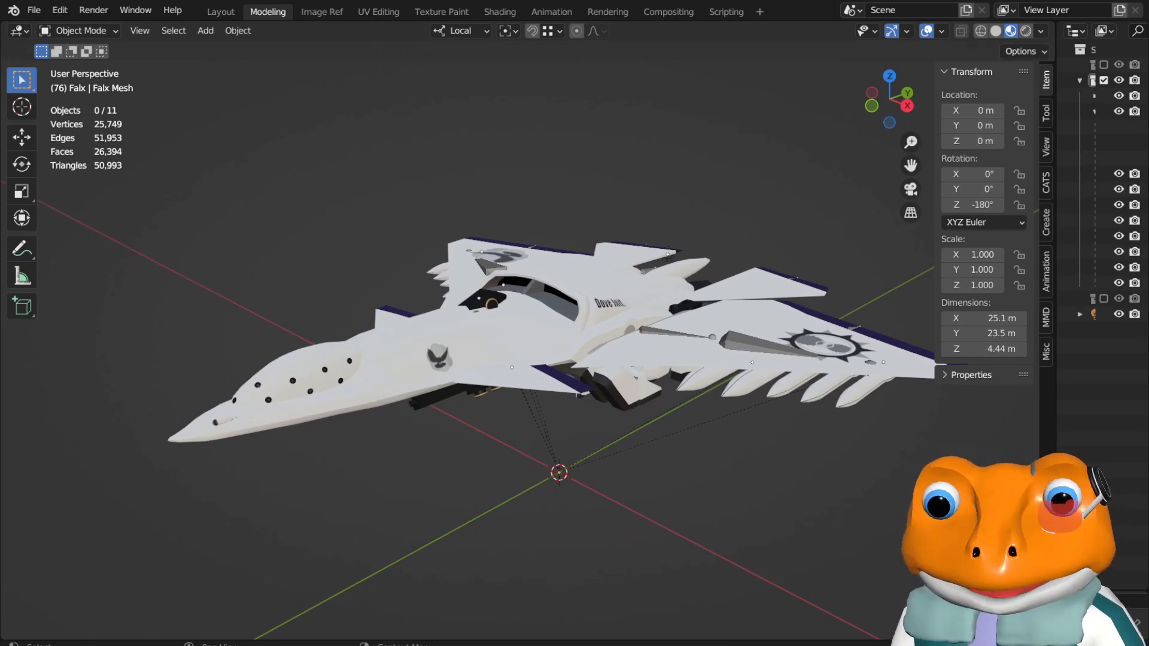
click(493, 303)
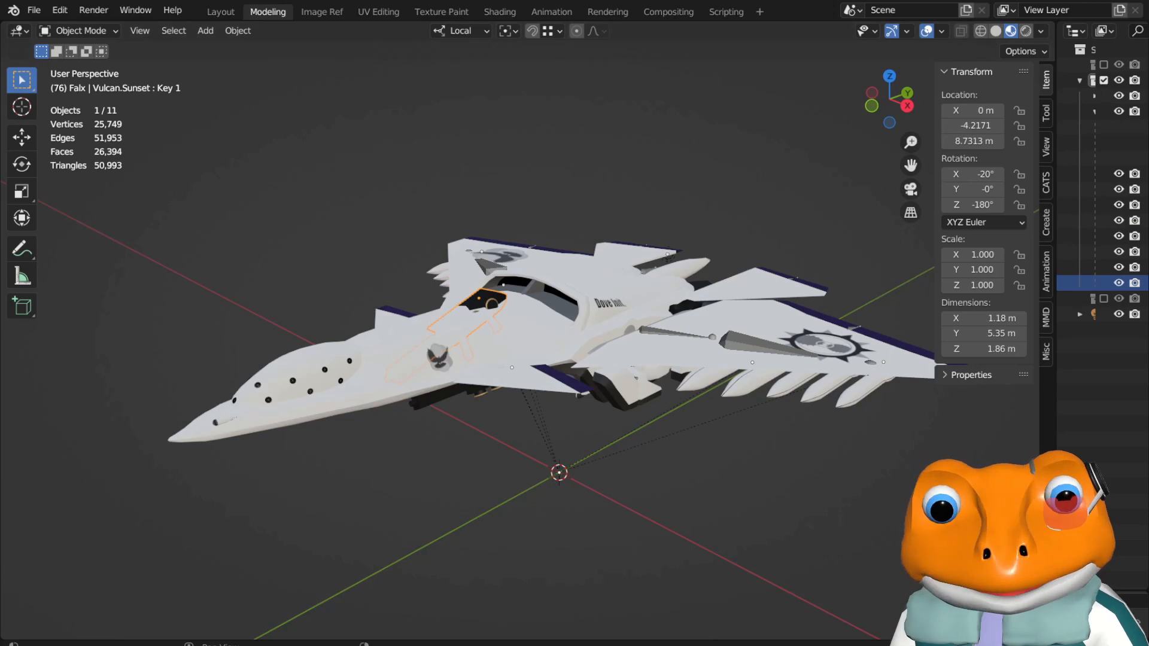
click(1120, 285)
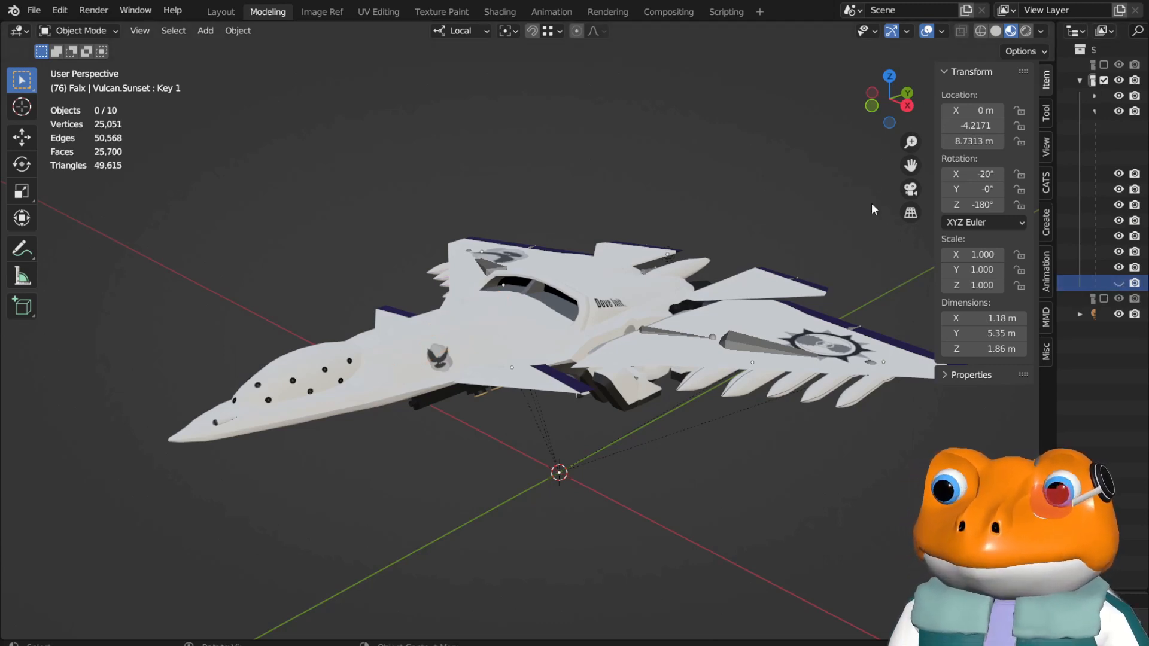
Examine the jet's upper fuselage with the gun hidden, both up close and as a whole.
drag(911, 165, 860, 149)
middle_drag(759, 242, 692, 239)
scroll(747, 230, up, 3)
scroll(813, 246, up, 2)
scroll(791, 216, down, 5)
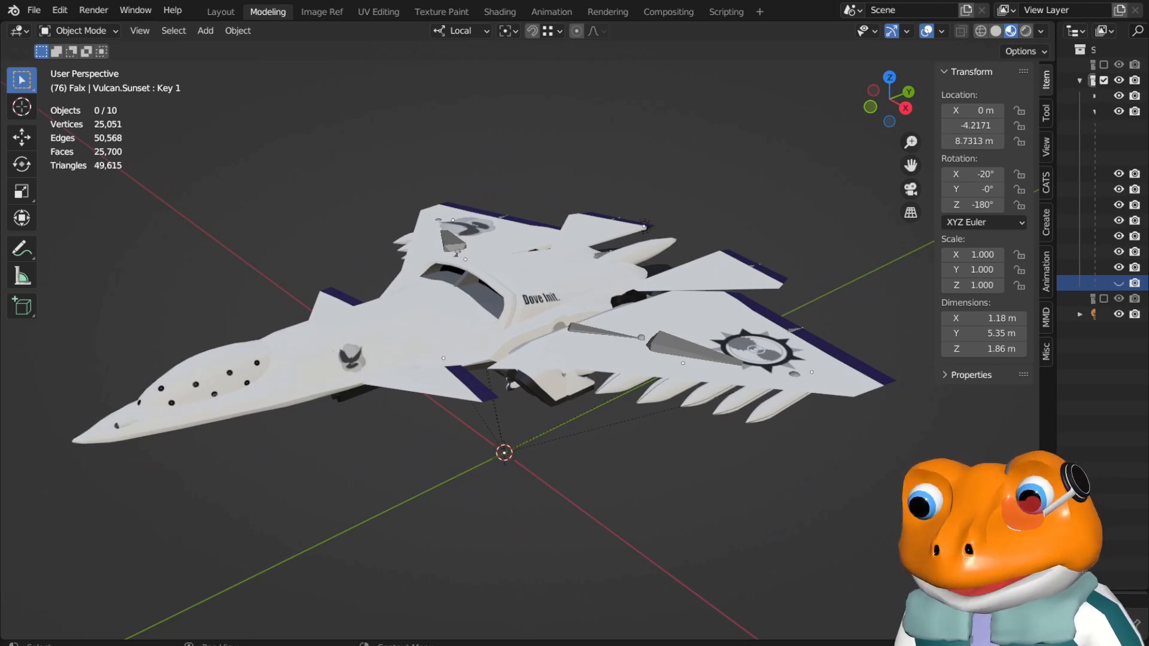